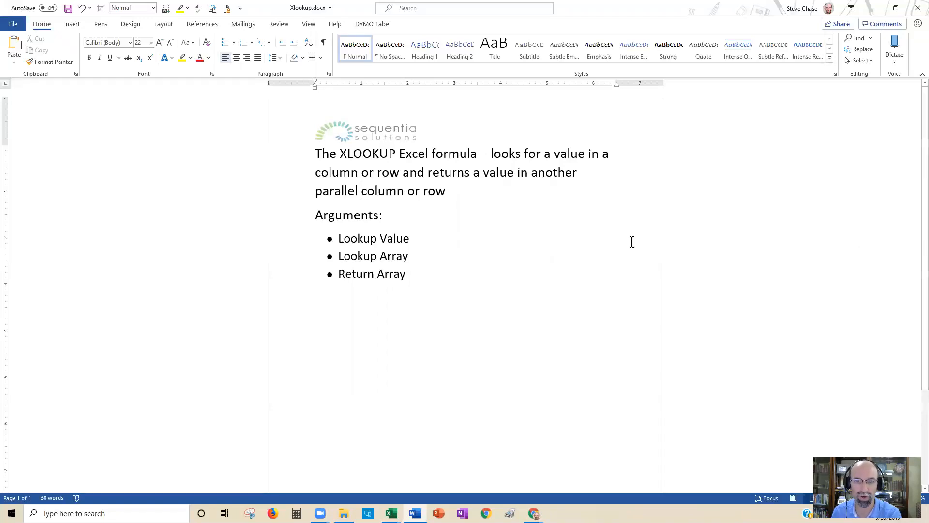
# Step: Add the explanation "– what are looking for?" after Lookup Value in the arguments list
pyautogui.moveTo(337, 239); pyautogui.dragTo(400, 273)
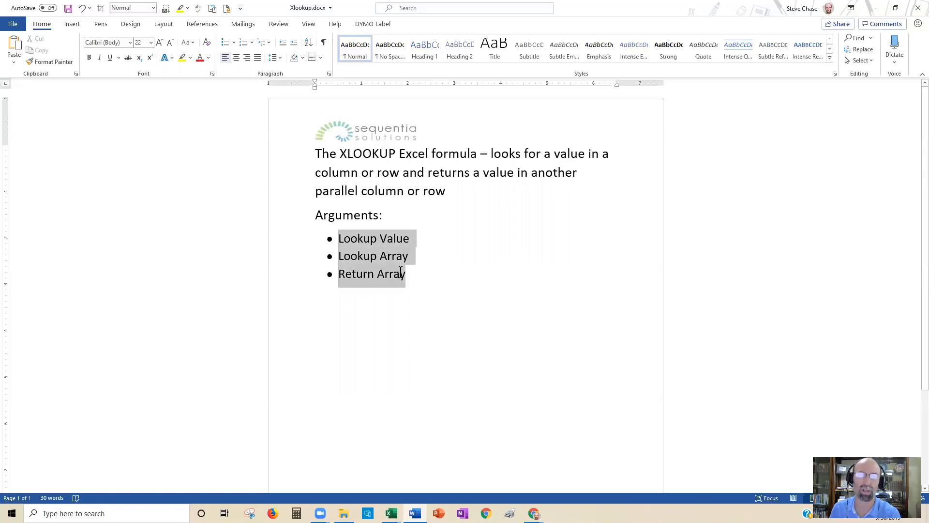
pyautogui.click(418, 239)
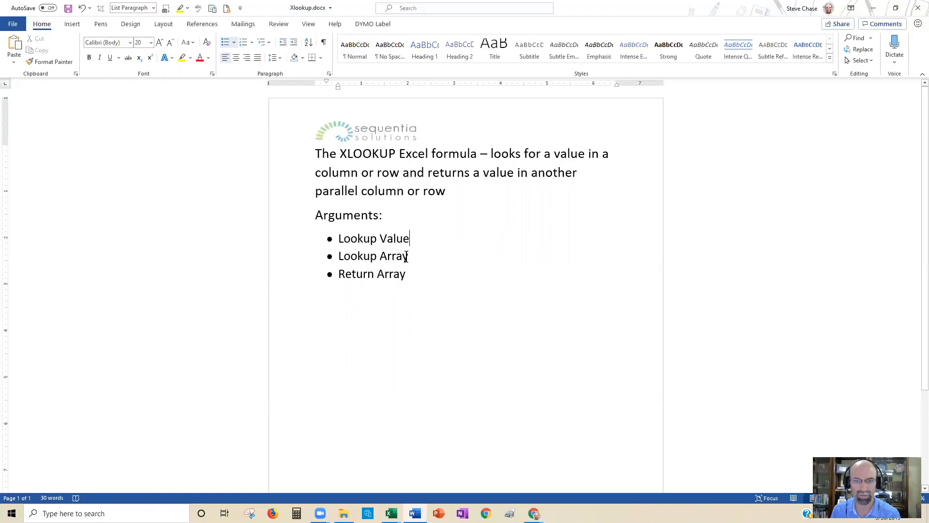
pyautogui.moveTo(408, 255); pyautogui.dragTo(345, 256)
pyautogui.click(416, 256)
pyautogui.write('- what ar')
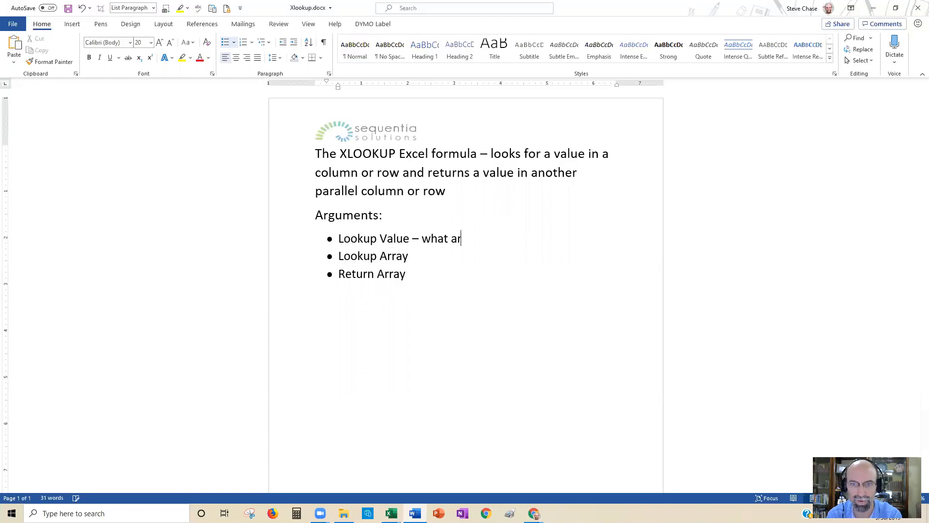
pyautogui.write('e loooking for?')
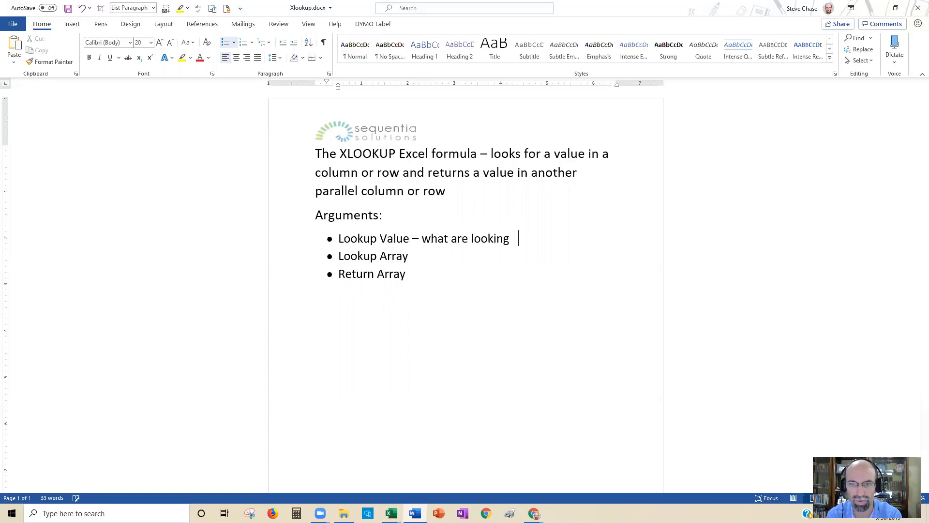
# Step: Add the explanation "– where are you going to find it?" after Lookup Array in the arguments list
pyautogui.click(425, 252)
pyautogui.write('- wh')
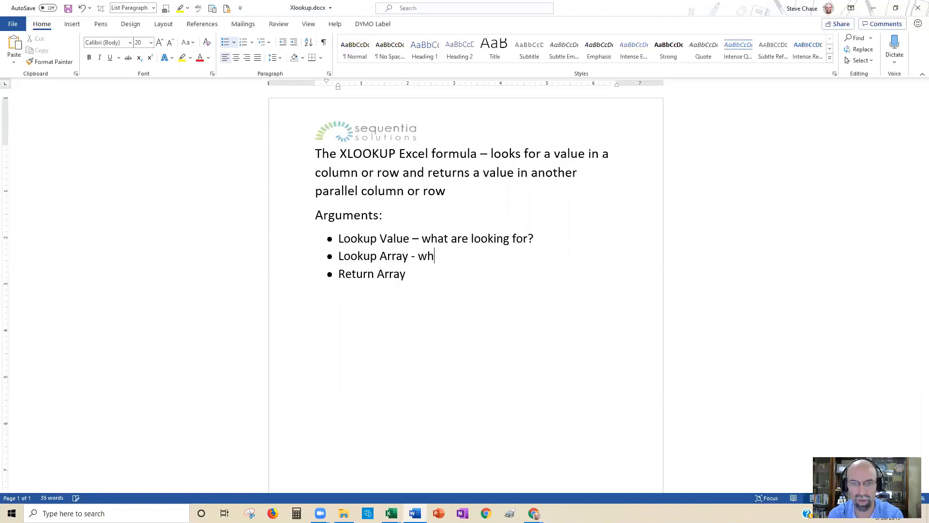
pyautogui.write('ere are you go')
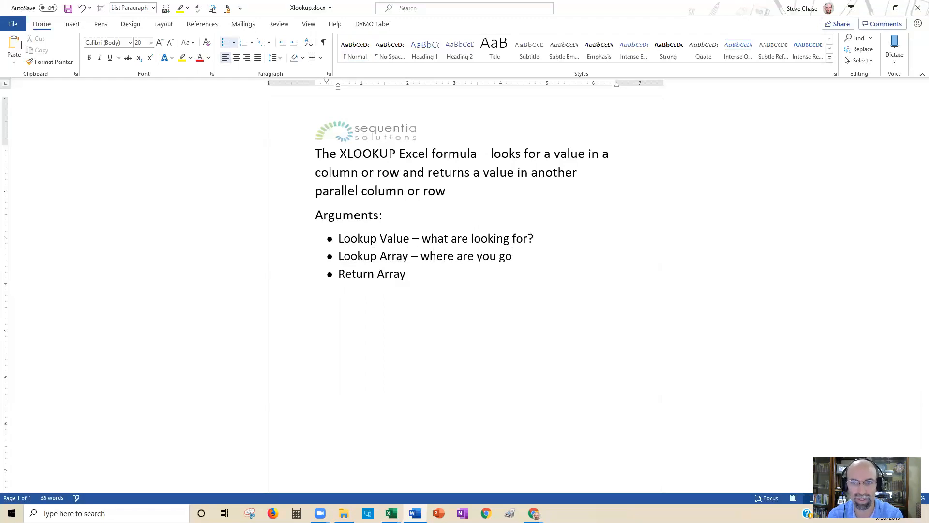
pyautogui.write('ing to find it?')
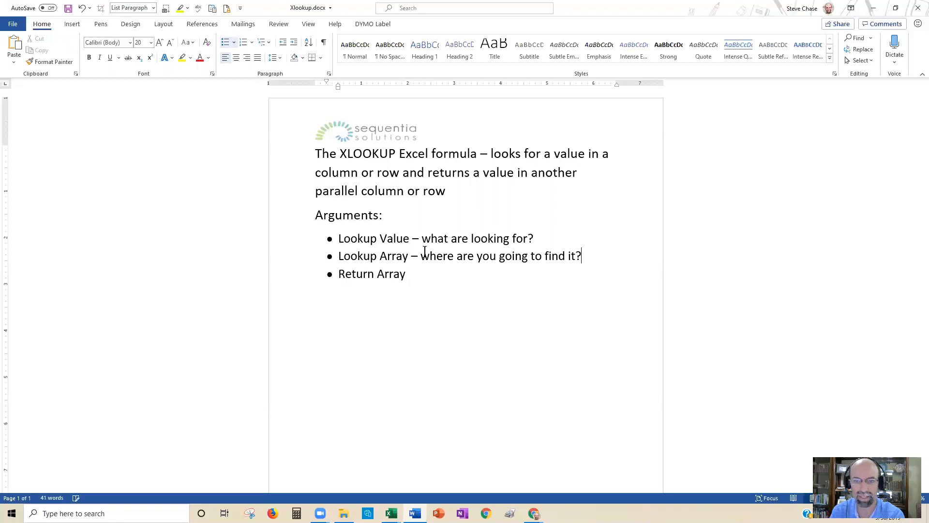
# Step: Add the explanation "- what do you want?" after Return Array in the arguments list
pyautogui.click(423, 275)
pyautogui.write('- what ')
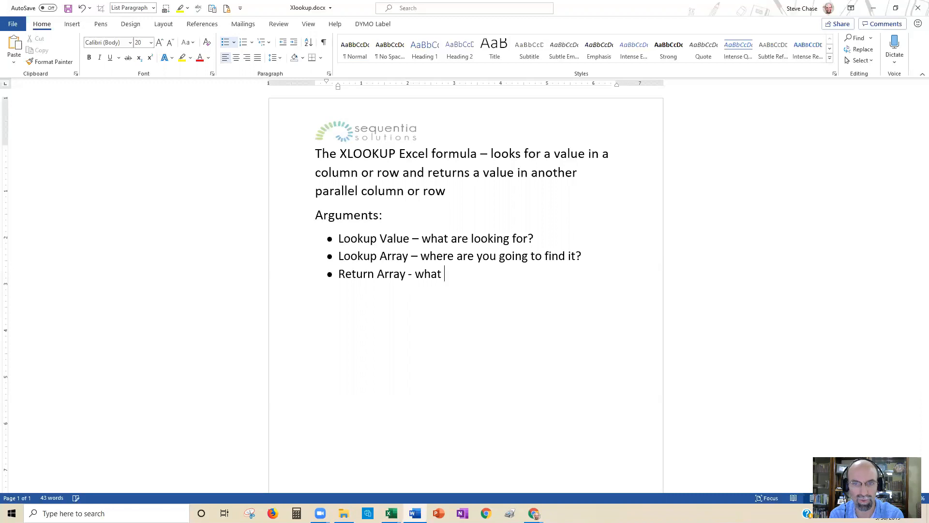
pyautogui.write('do you want?')
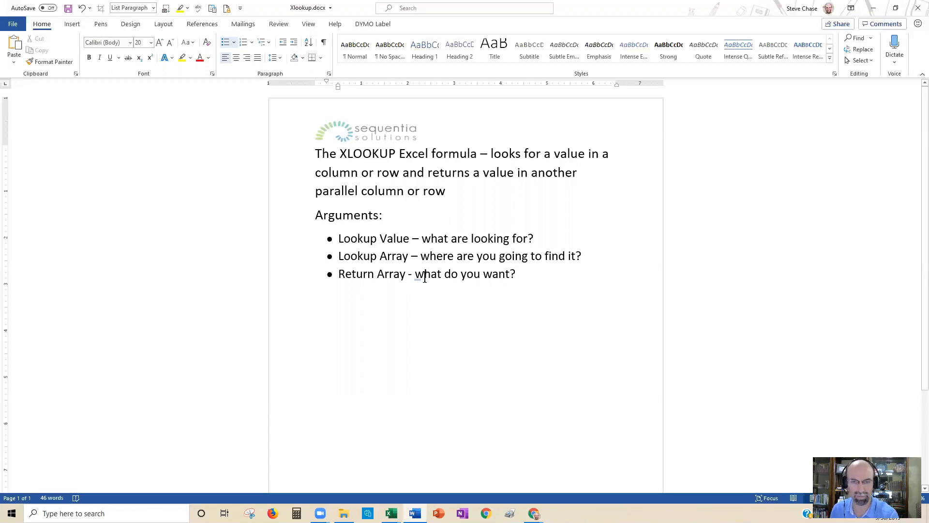
# Step: Switch to the Book2 workbook in Excel and examine the order's country code and the Country and Code lookup lists
pyautogui.hotkey('alt', 'Tab')
pyautogui.hotkey('alt', 'Tab')
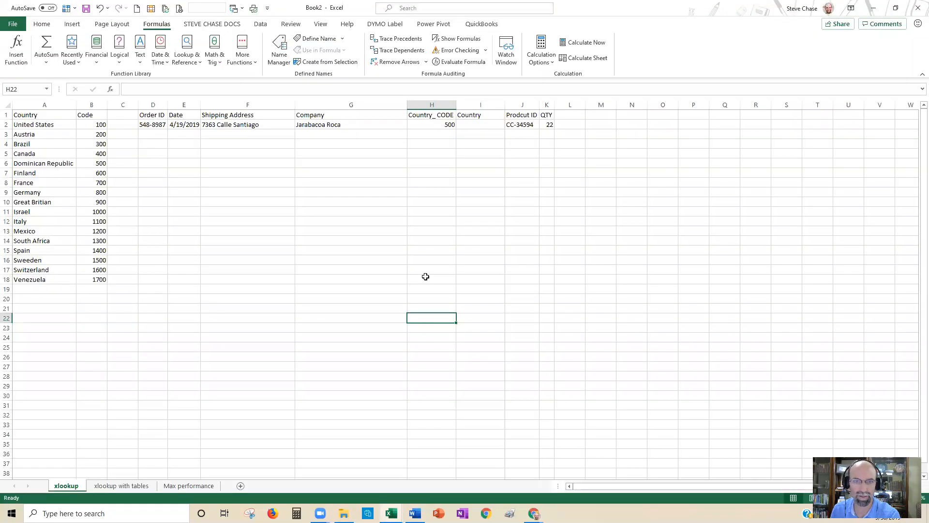
pyautogui.click(468, 125)
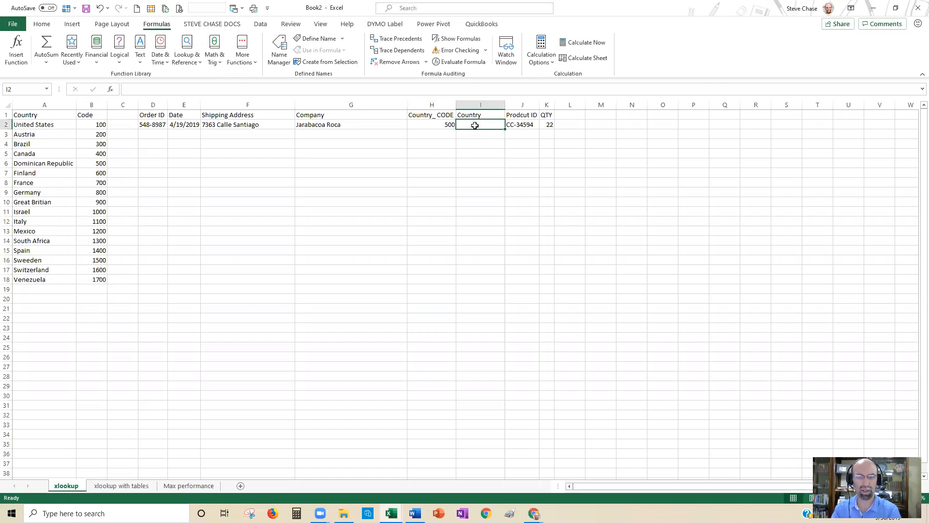
pyautogui.click(426, 127)
pyautogui.moveTo(97, 125); pyautogui.dragTo(97, 261)
pyautogui.click(93, 163)
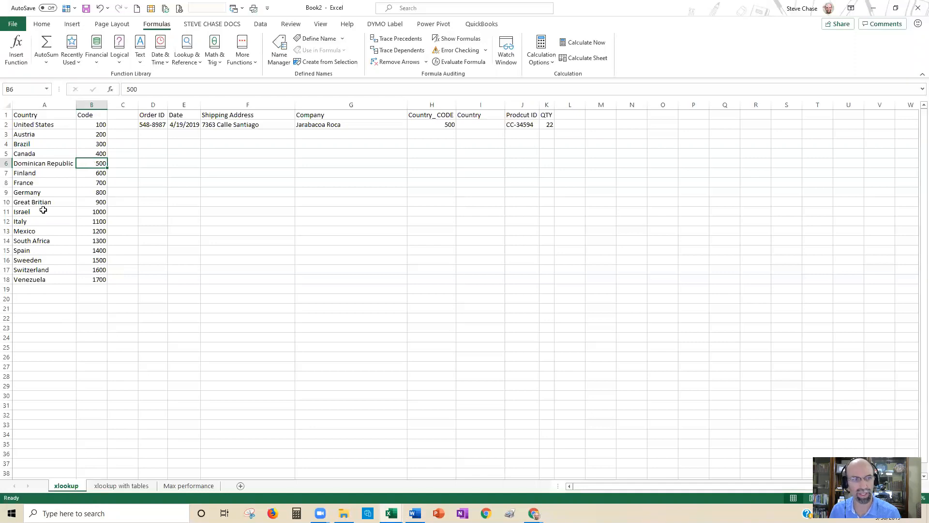
pyautogui.moveTo(46, 124); pyautogui.dragTo(19, 262)
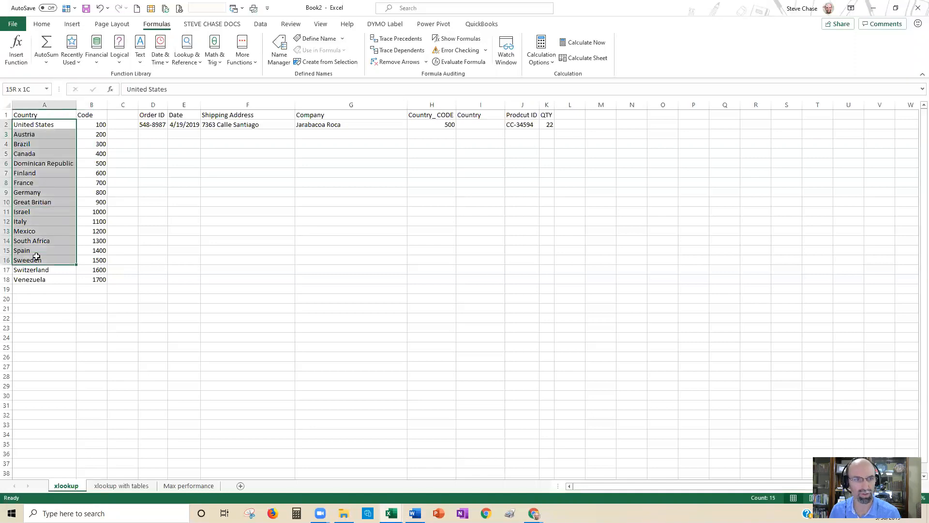
pyautogui.click(99, 174)
# Step: Enter =XLOOKUP(H2,B2:B18,A2:A18) in cell I2 to look up the order's country, and widen column I to fit it
pyautogui.click(477, 125)
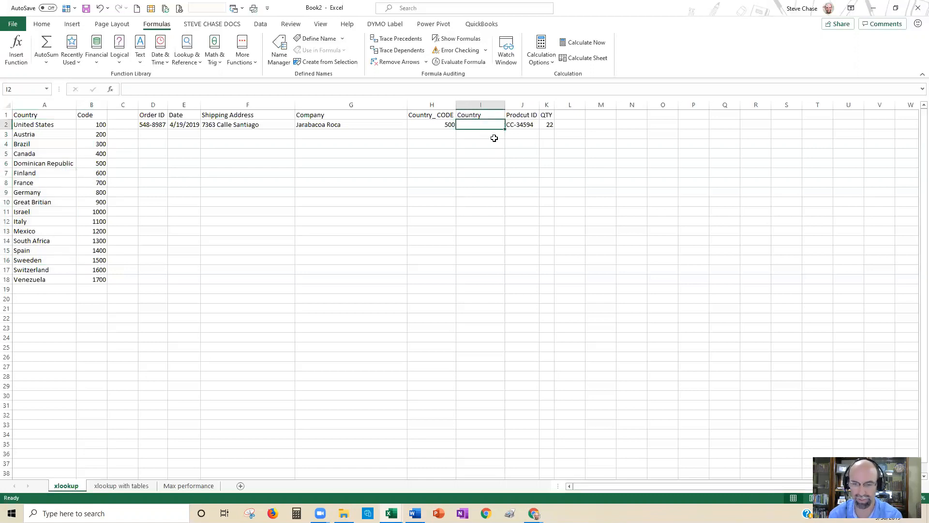
pyautogui.write('=xl')
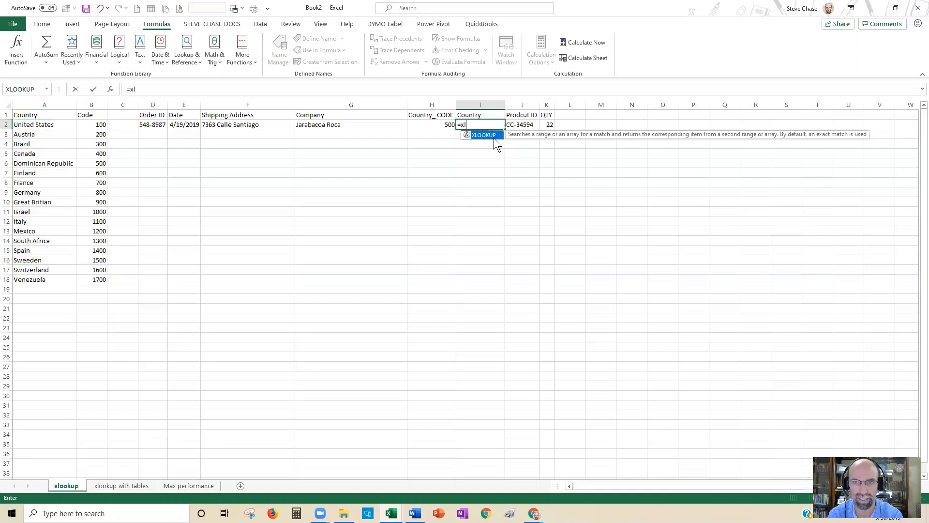
pyautogui.doubleClick(494, 137)
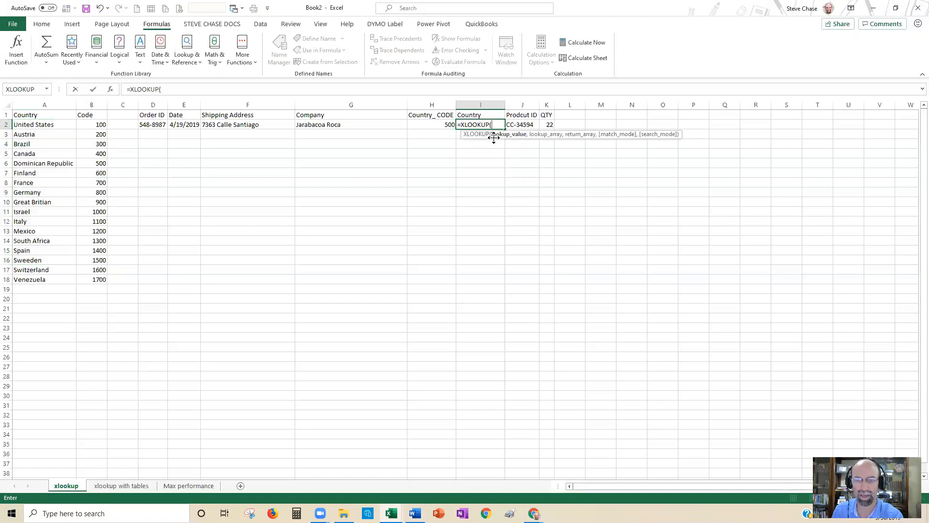
pyautogui.click(441, 125)
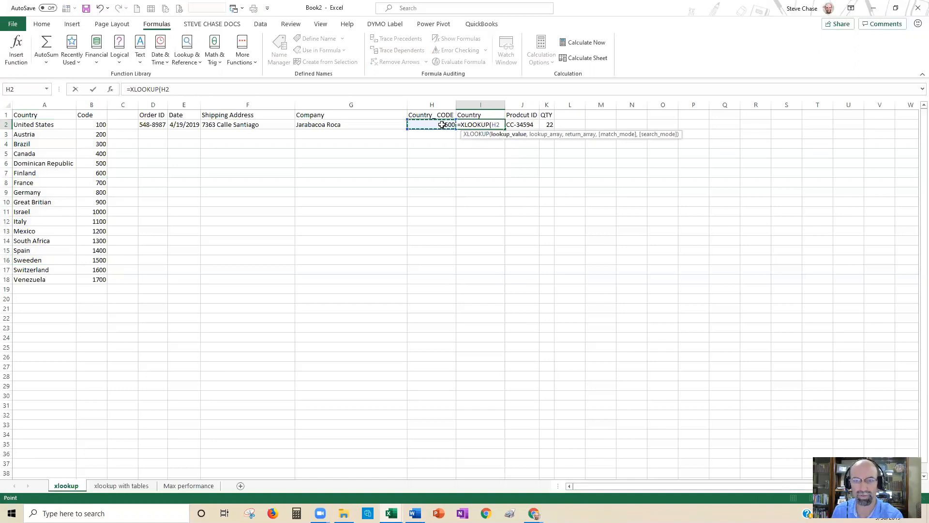
pyautogui.write(',')
pyautogui.click(100, 124)
pyautogui.moveTo(90, 146); pyautogui.dragTo(96, 276)
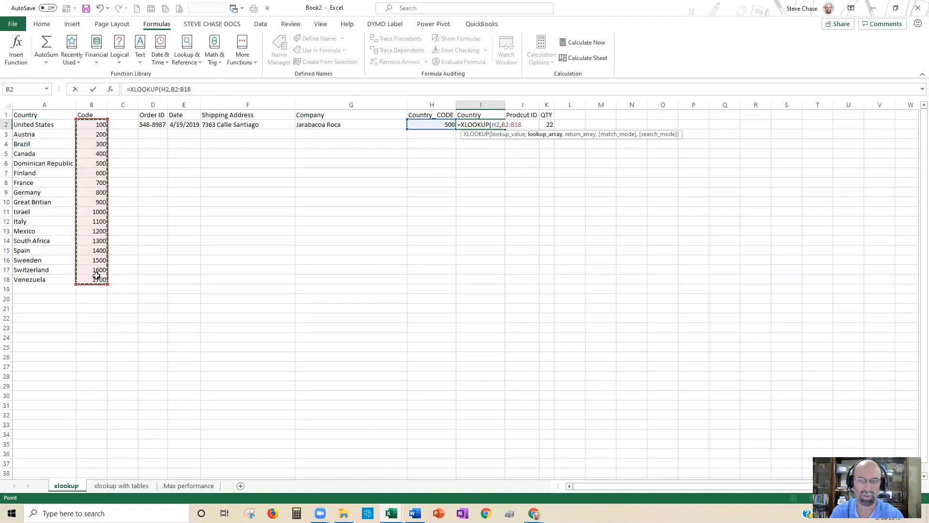
pyautogui.write(',')
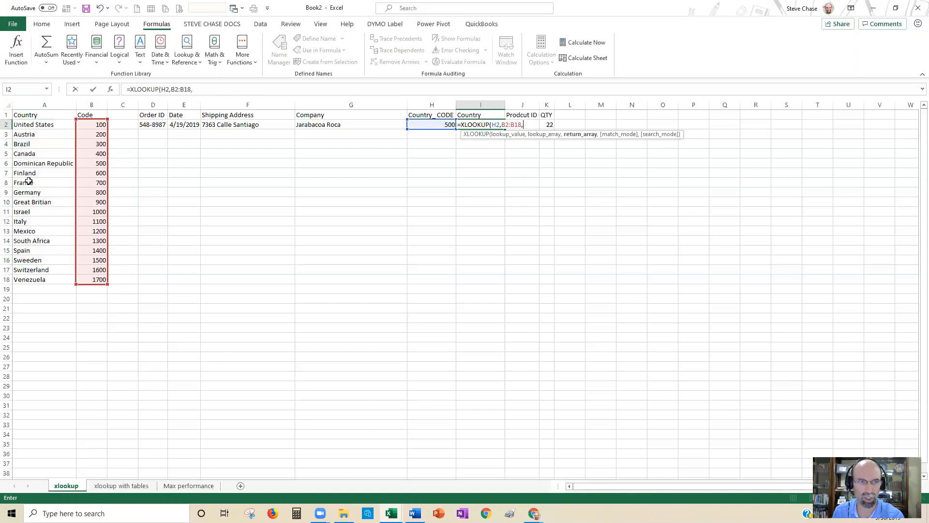
pyautogui.moveTo(35, 126); pyautogui.dragTo(36, 277)
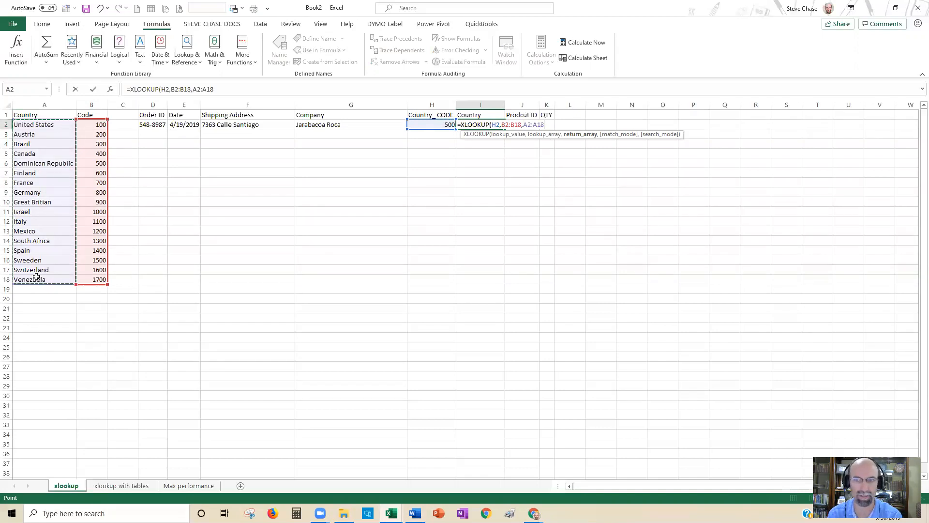
pyautogui.write(')')
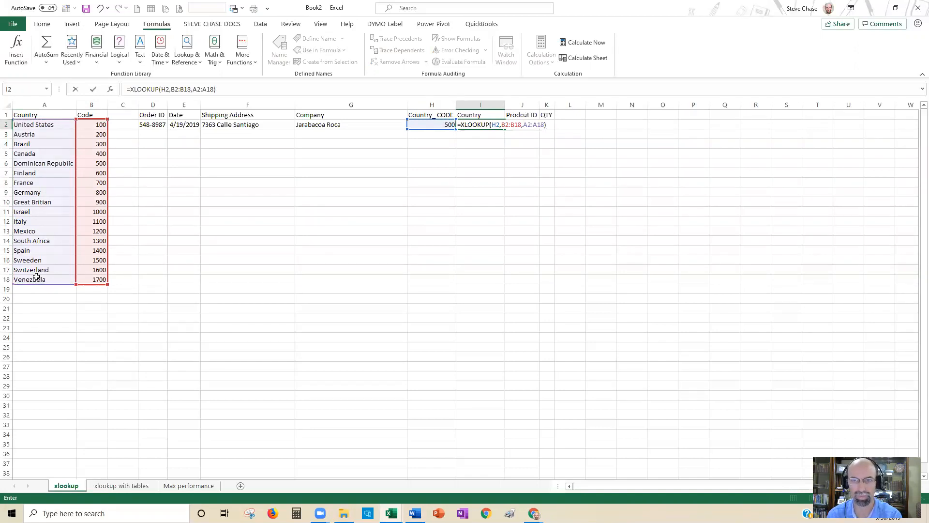
pyautogui.press('Return')
pyautogui.moveTo(505, 105); pyautogui.dragTo(527, 107)
# Step: Change the country code in H2 to 1000 and check the looked-up country against the code list
pyautogui.click(448, 124)
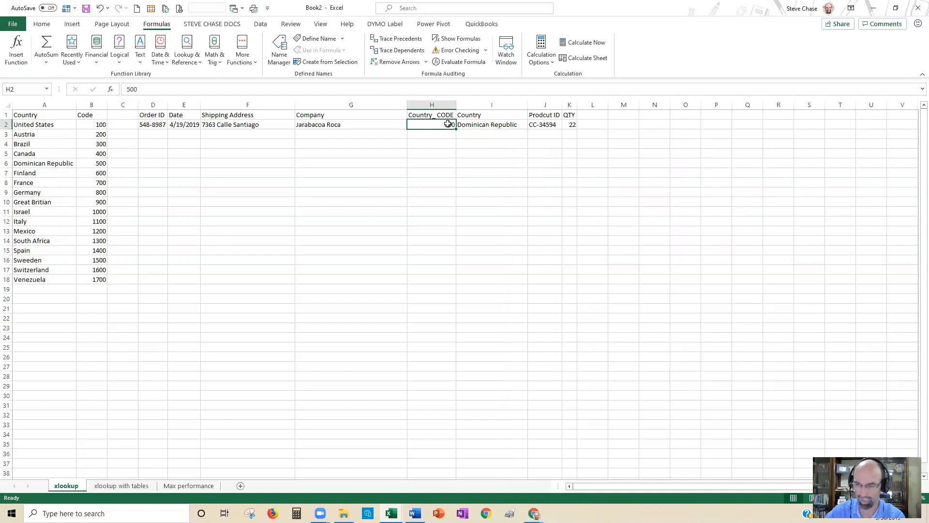
pyautogui.write('1000')
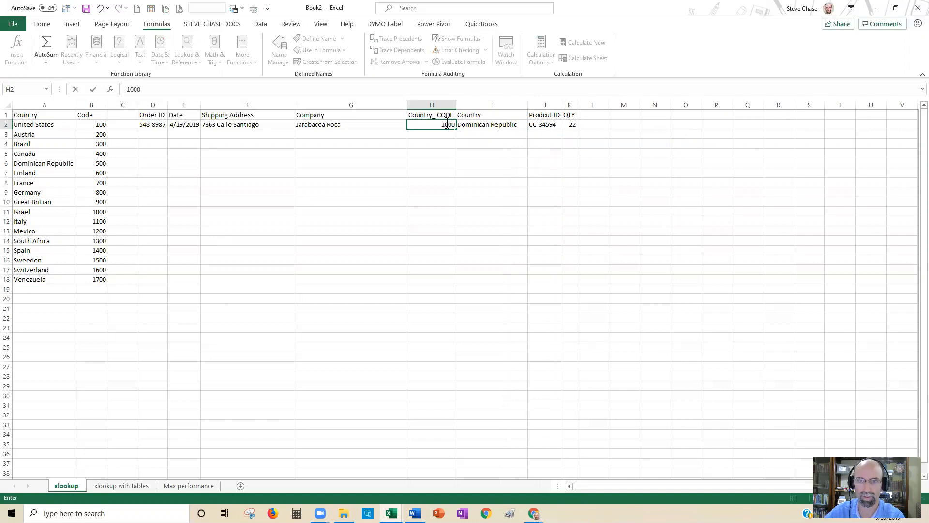
pyautogui.press('Return')
pyautogui.moveTo(95, 125); pyautogui.dragTo(62, 211)
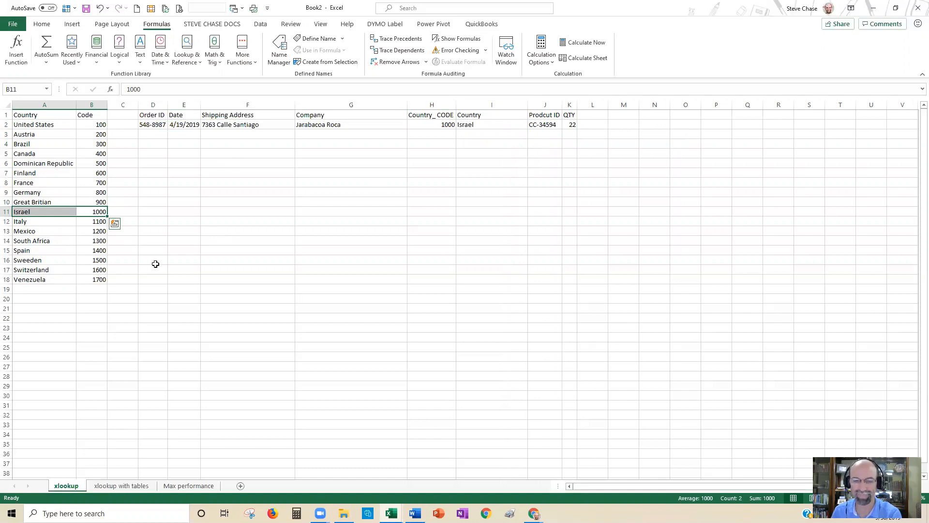
# Step: On the "xlookup with tables" sheet, create a PivotTable from the Country and Code list A1:B18 on a new worksheet
pyautogui.click(120, 485)
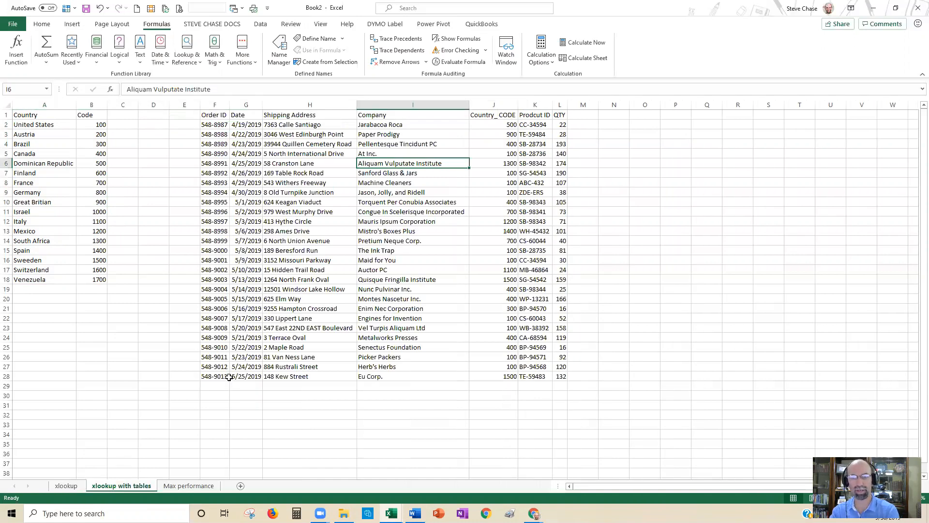
pyautogui.click(49, 192)
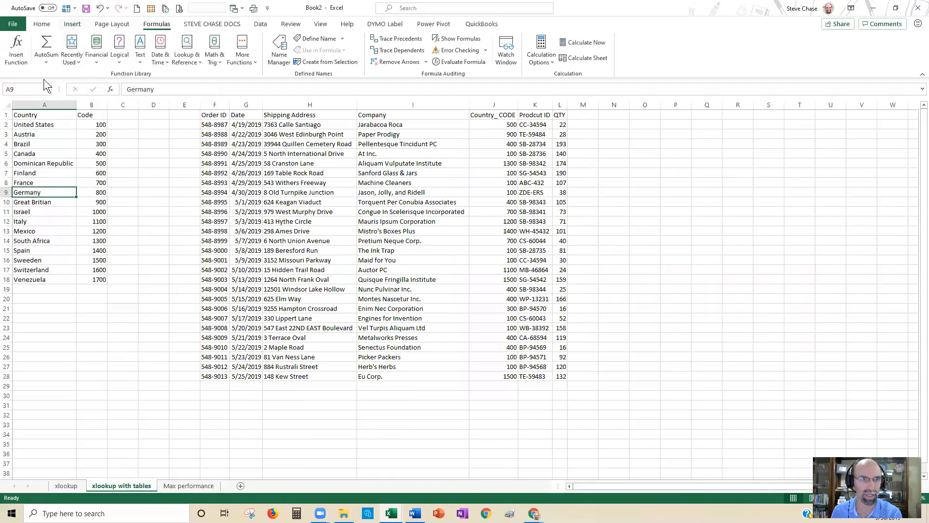
pyautogui.click(78, 25)
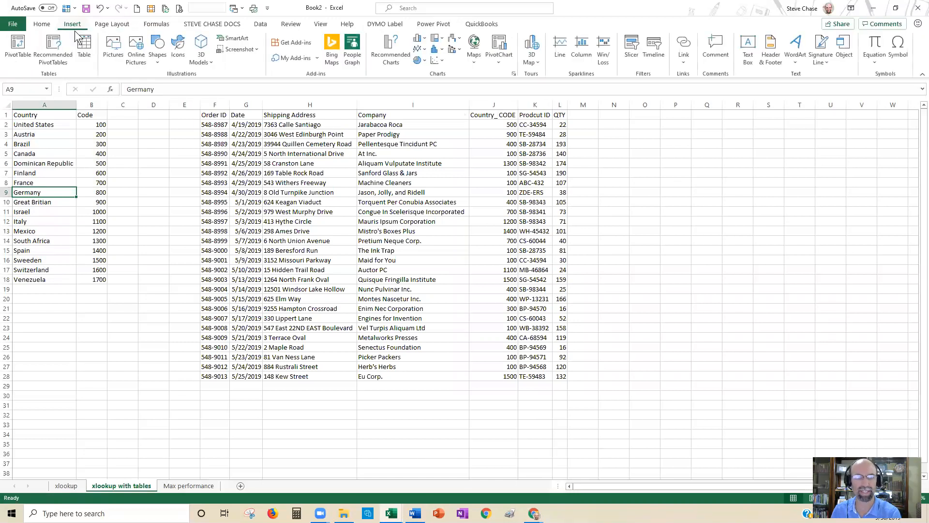
pyautogui.click(20, 48)
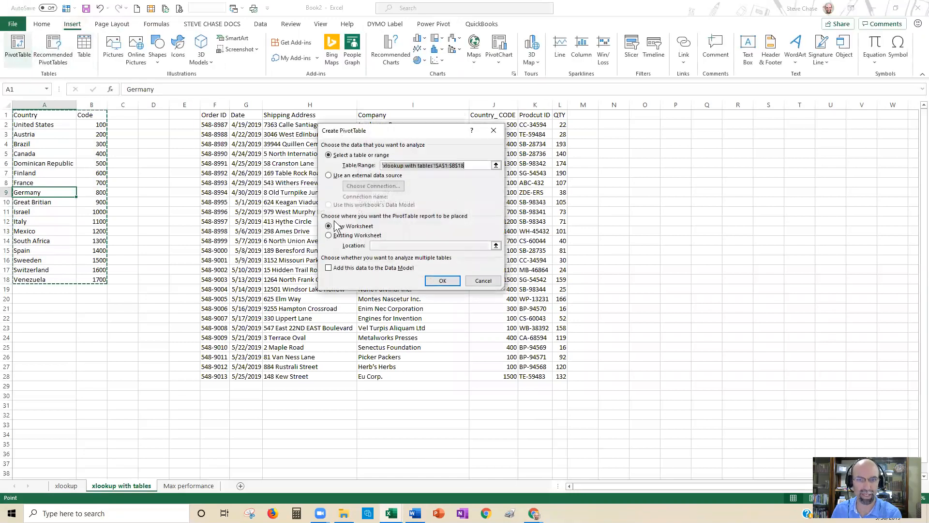
pyautogui.click(433, 282)
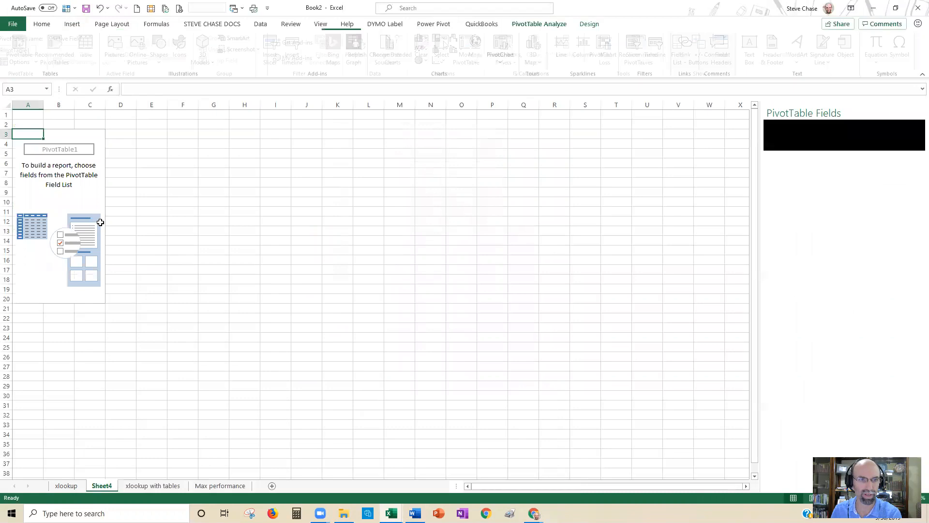
# Step: Return to the "xlookup with tables" sheet and convert the Country and Code list into a table
pyautogui.click(146, 485)
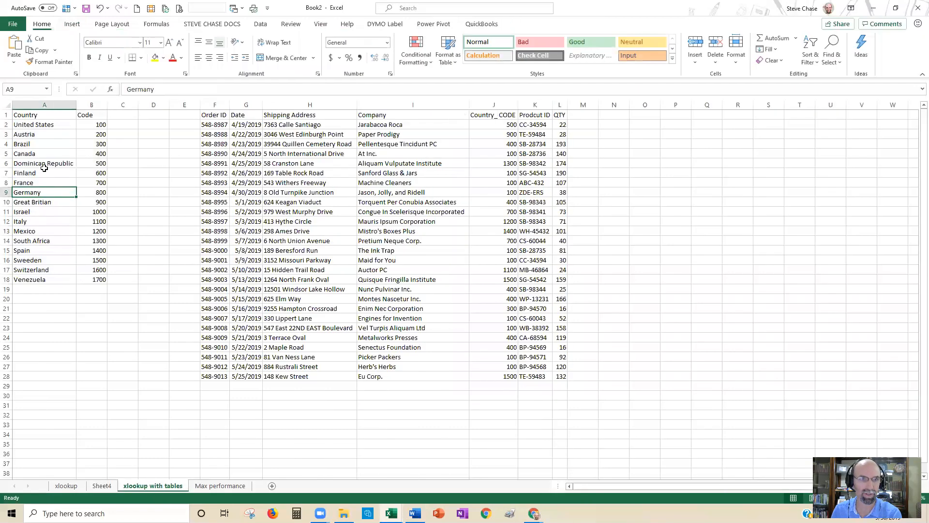
pyautogui.click(72, 24)
pyautogui.click(82, 48)
pyautogui.click(405, 235)
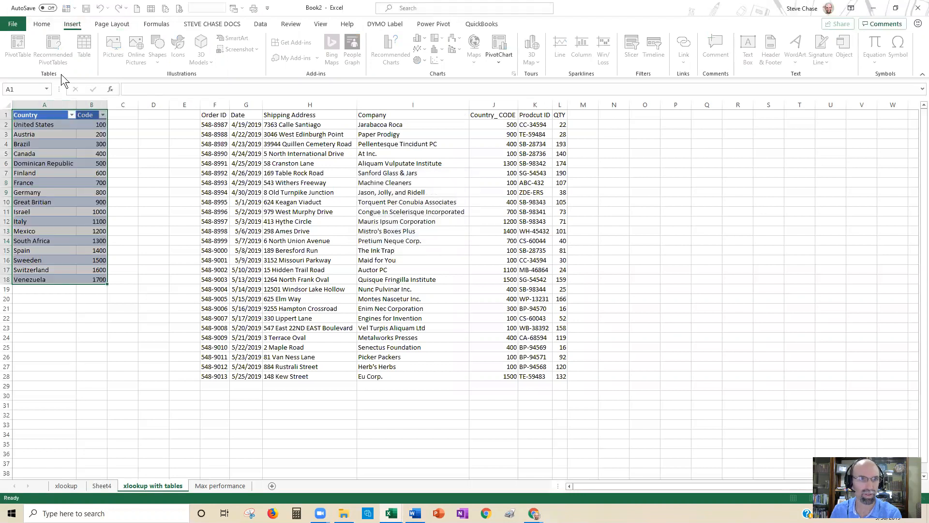
# Step: Name the Country and Code table countrycodes
pyautogui.moveTo(43, 172); pyautogui.dragTo(48, 183)
pyautogui.click(30, 48)
pyautogui.write('country')
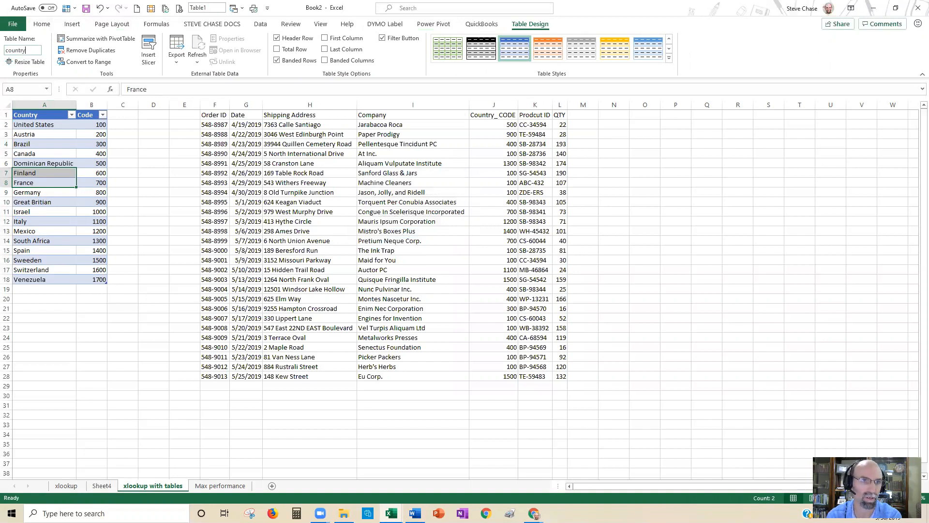
pyautogui.write('codes')
pyautogui.press('Return')
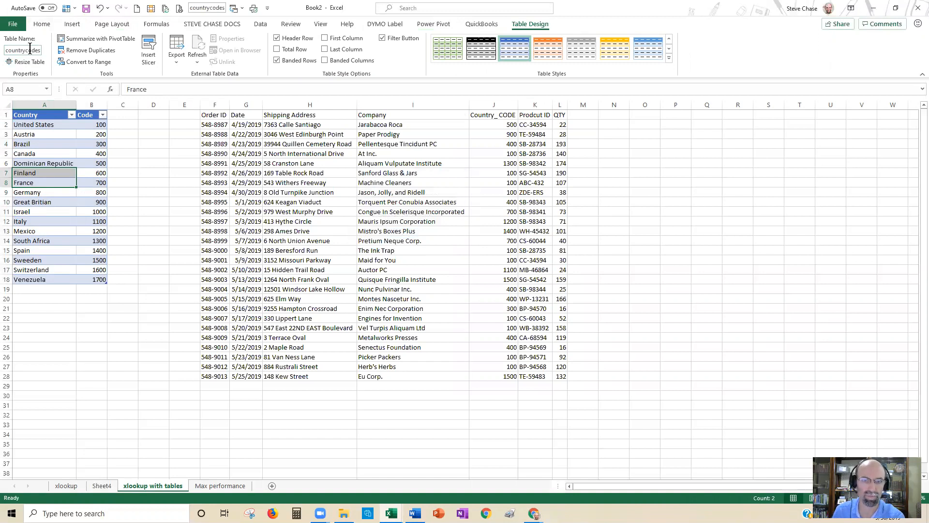
# Step: Convert the order list F1:L28 into a table with headers and name it orders
pyautogui.click(306, 174)
pyautogui.hotkey('ctrl', 't')
pyautogui.click(404, 237)
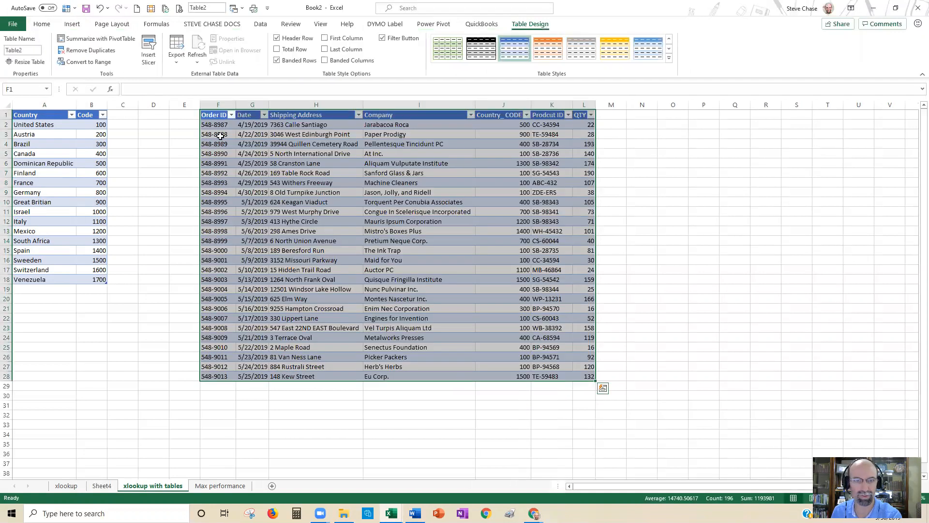
pyautogui.click(33, 50)
pyautogui.write('orders')
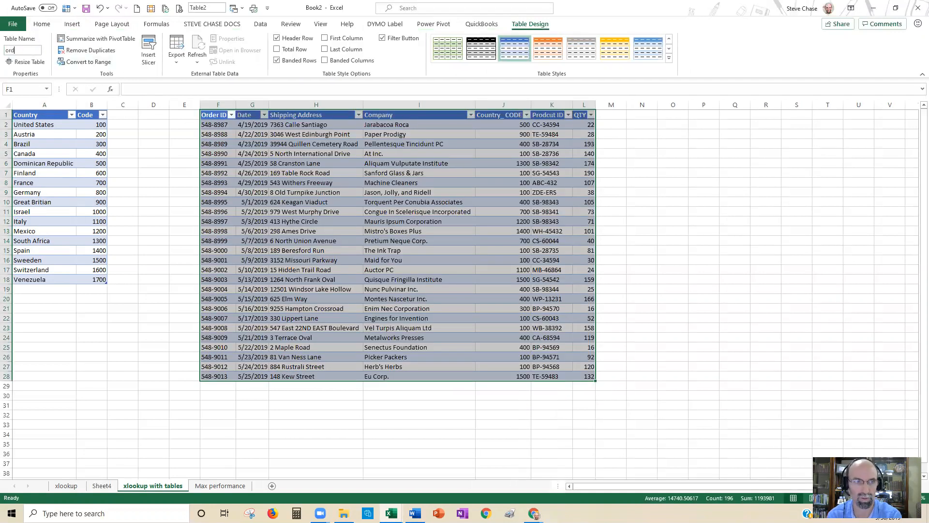
pyautogui.press('Return')
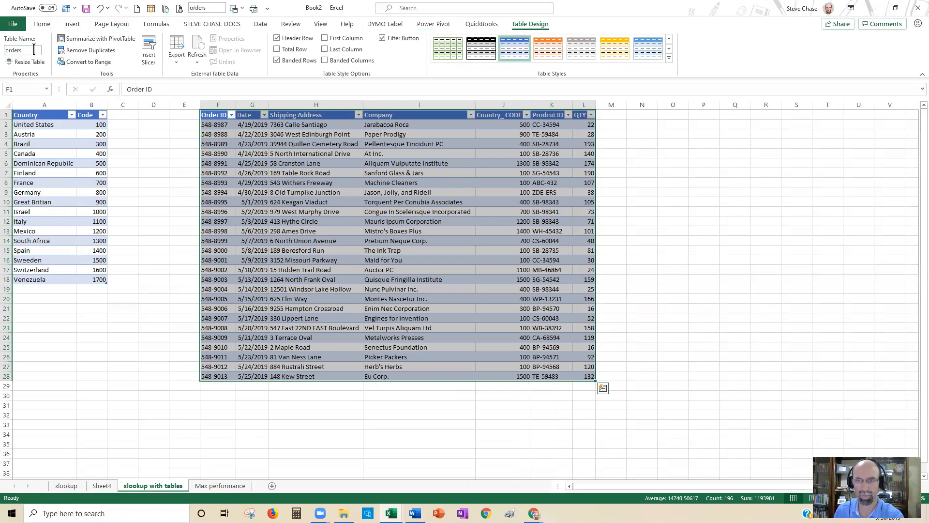
# Step: Add a Country column to the orders table in M1 and widen column M
pyautogui.click(491, 148)
pyautogui.click(613, 114)
pyautogui.write('Country')
pyautogui.press('Return')
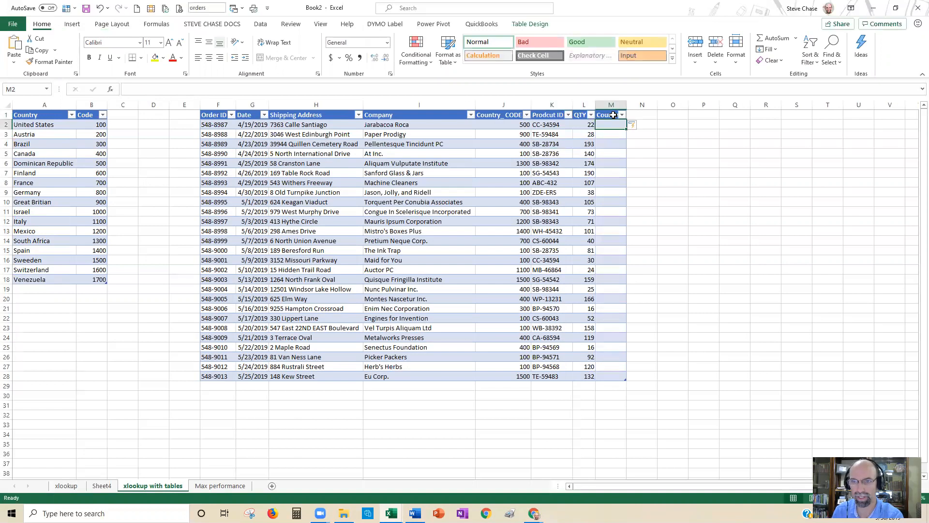
pyautogui.moveTo(627, 105); pyautogui.dragTo(683, 107)
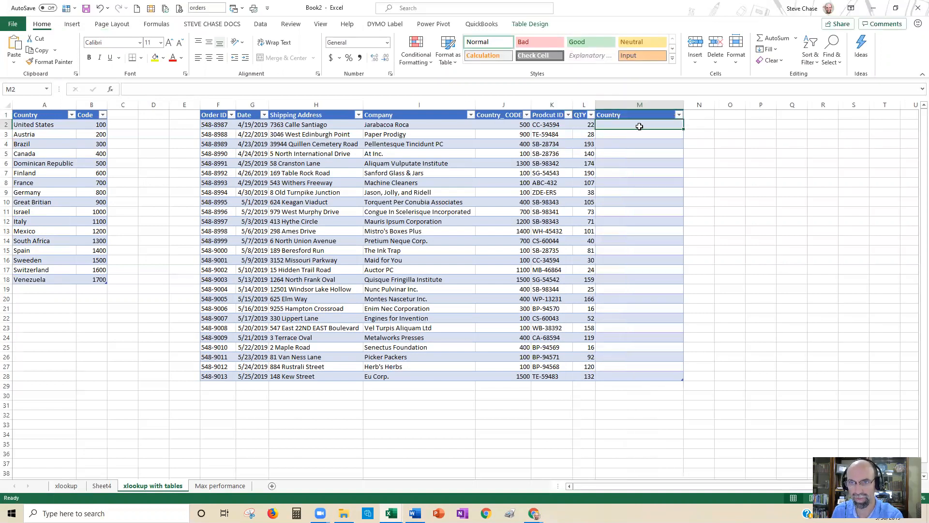
# Step: Fill the orders table's Country column from M10 with =XLOOKUP([@[Country_ CODE]],countrycodes[Code],countrycodes[Country])
pyautogui.click(627, 202)
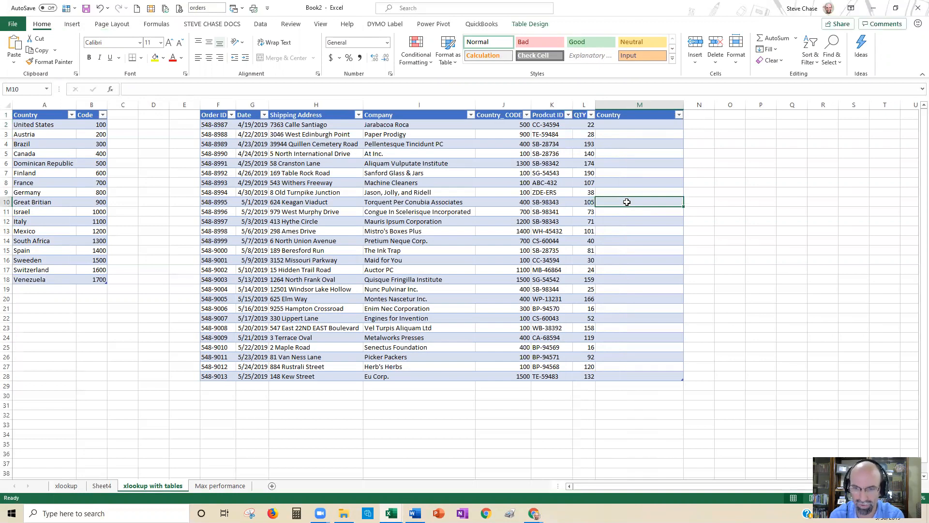
pyautogui.write('=xl')
pyautogui.press('Tab')
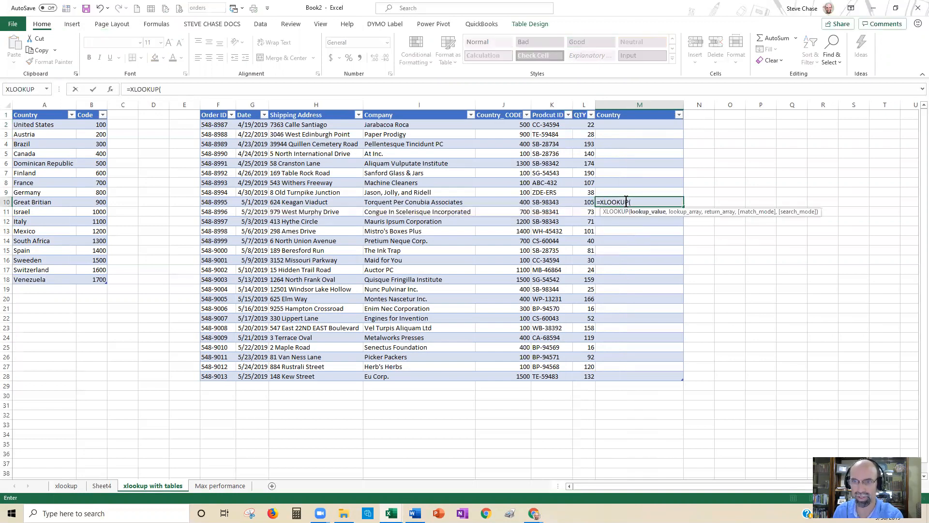
pyautogui.click(518, 201)
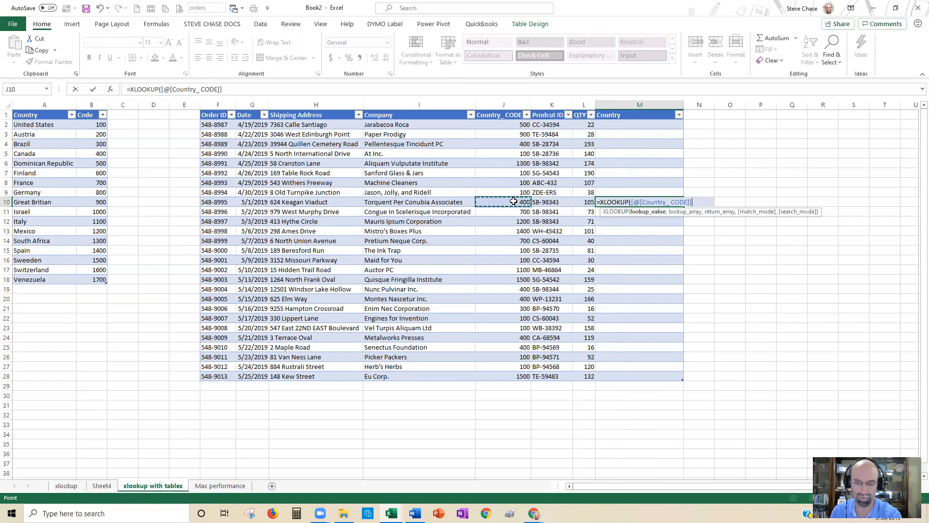
pyautogui.write(',')
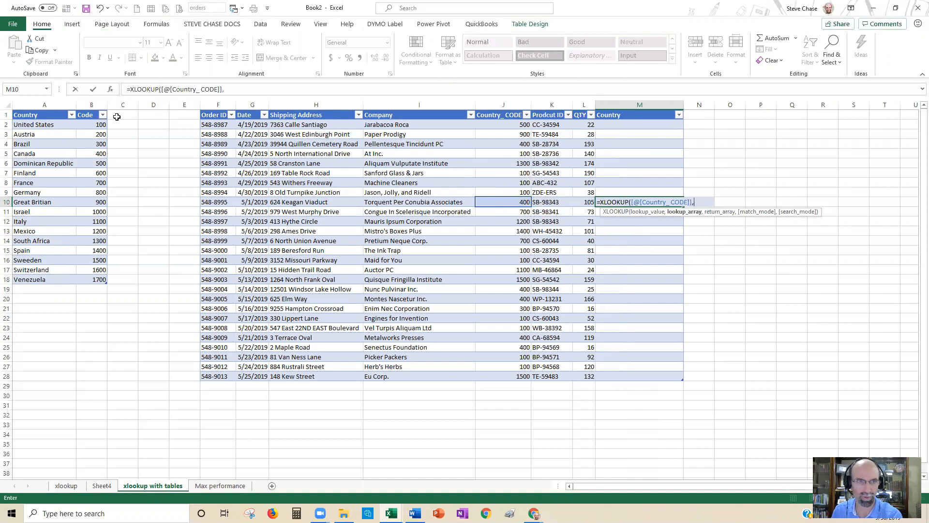
pyautogui.moveTo(91, 124); pyautogui.dragTo(96, 280)
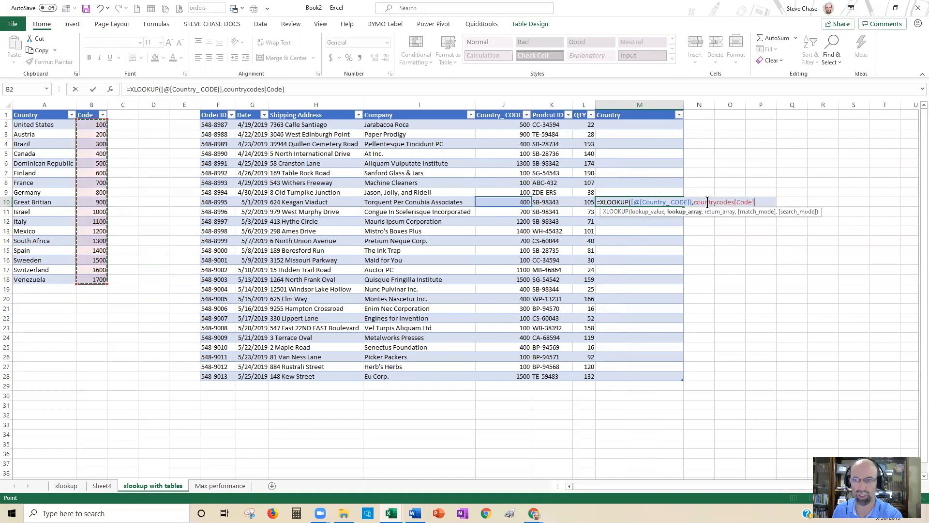
pyautogui.write(',')
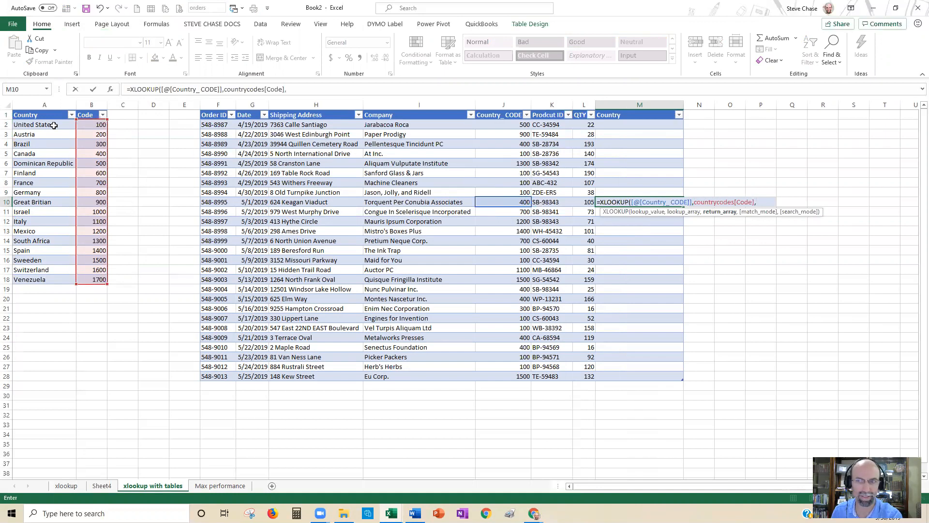
pyautogui.moveTo(54, 125); pyautogui.dragTo(52, 283)
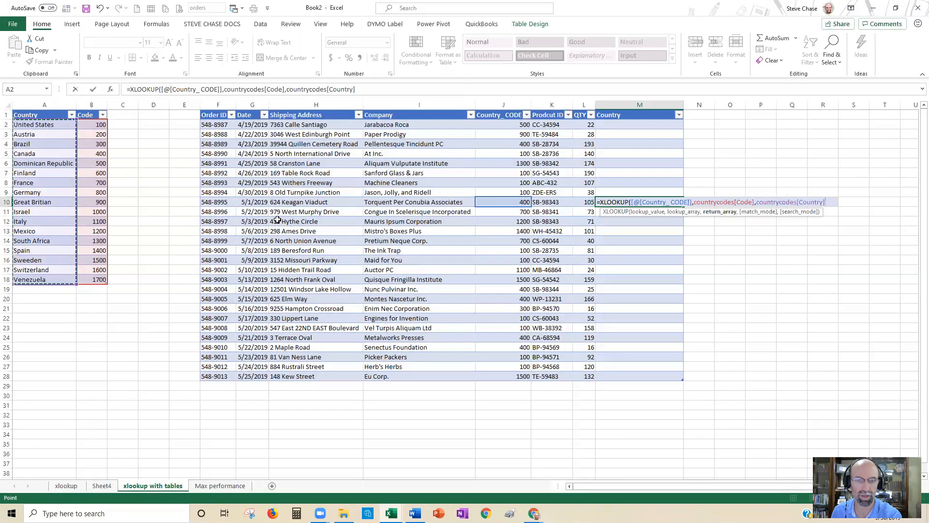
pyautogui.click(364, 89)
pyautogui.write(')')
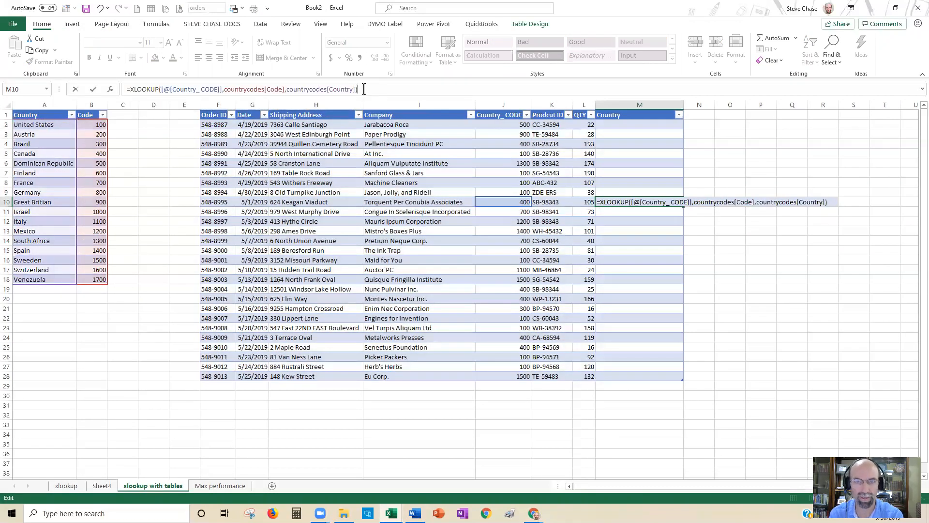
pyautogui.press('Return')
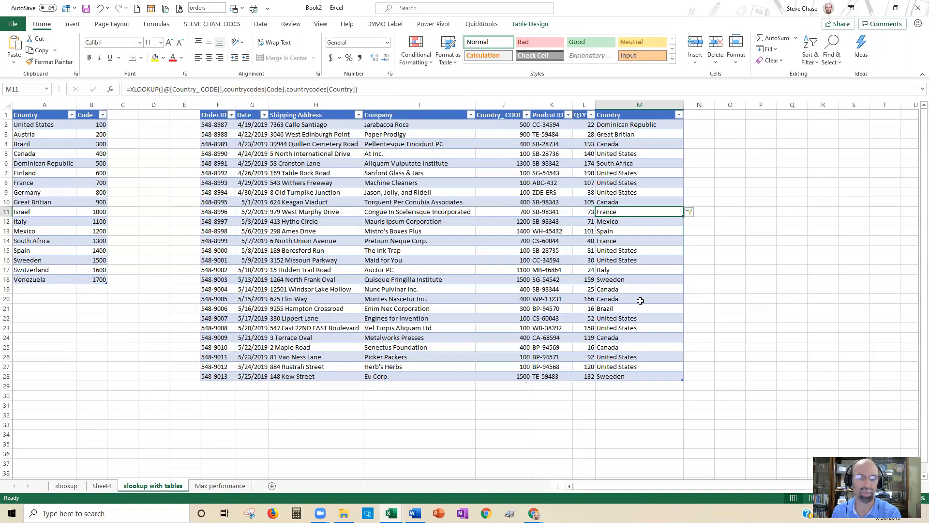
# Step: Add a row to the countrycodes table in row 19 with "new country" and code 1800
pyautogui.click(52, 289)
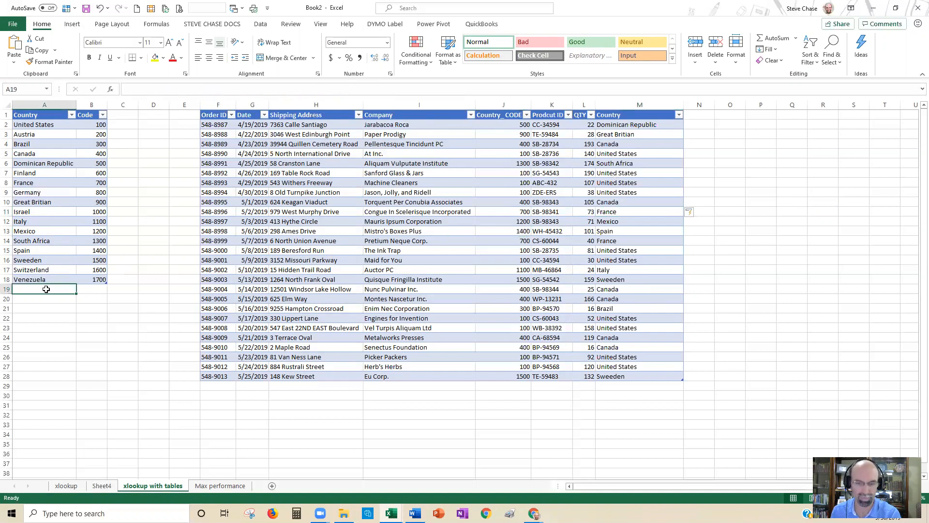
pyautogui.write('new coun')
pyautogui.write('rt')
pyautogui.press('BackSpace')
pyautogui.press('BackSpace')
pyautogui.write('try')
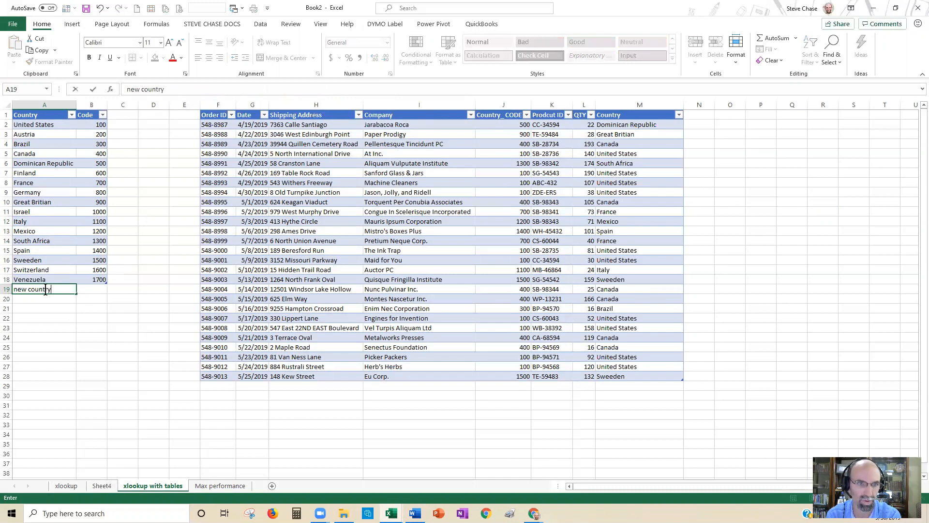
pyautogui.press('Tab')
pyautogui.write('1800')
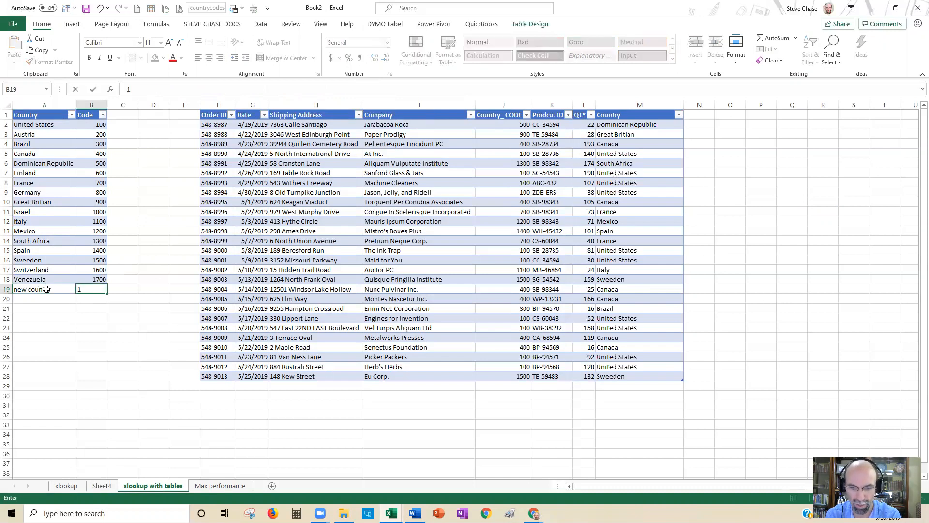
pyautogui.press('Return')
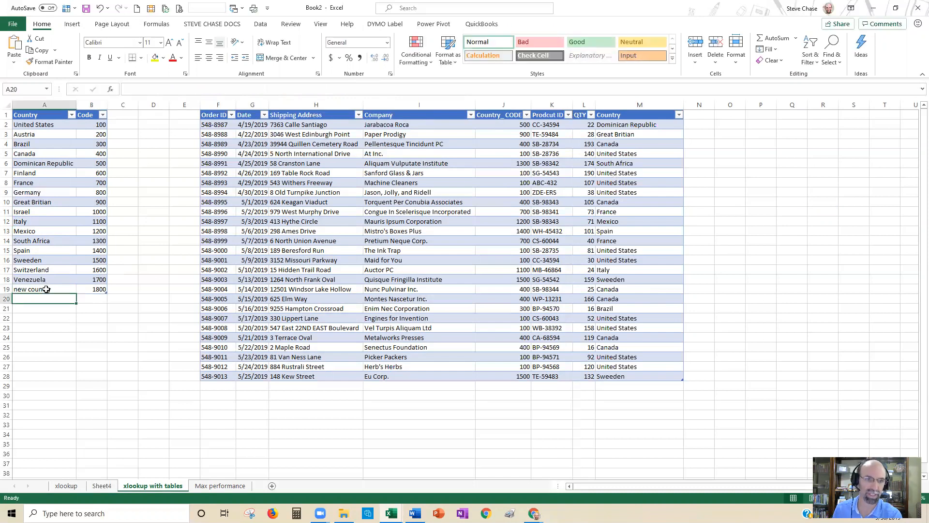
# Step: Replace the placeholder country name in A19 with Haiti
pyautogui.click(46, 289)
pyautogui.write('Haiti')
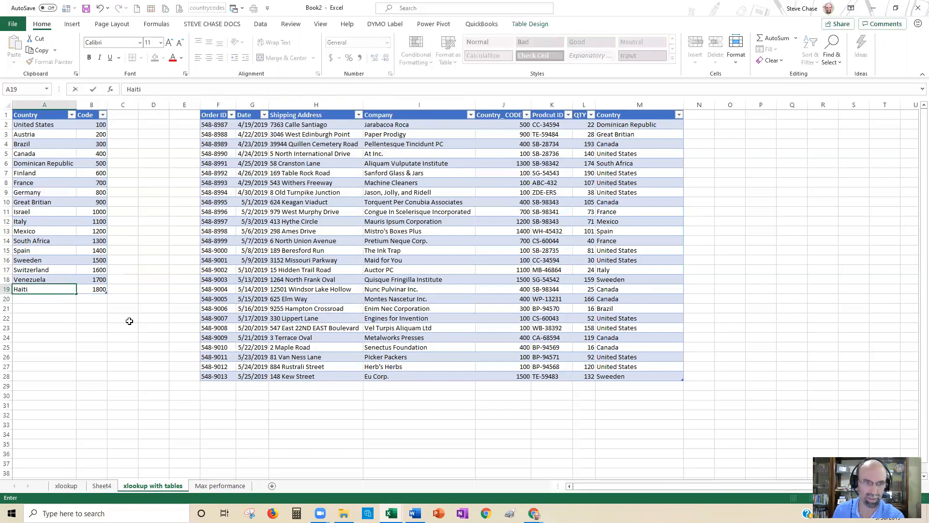
pyautogui.press('Return')
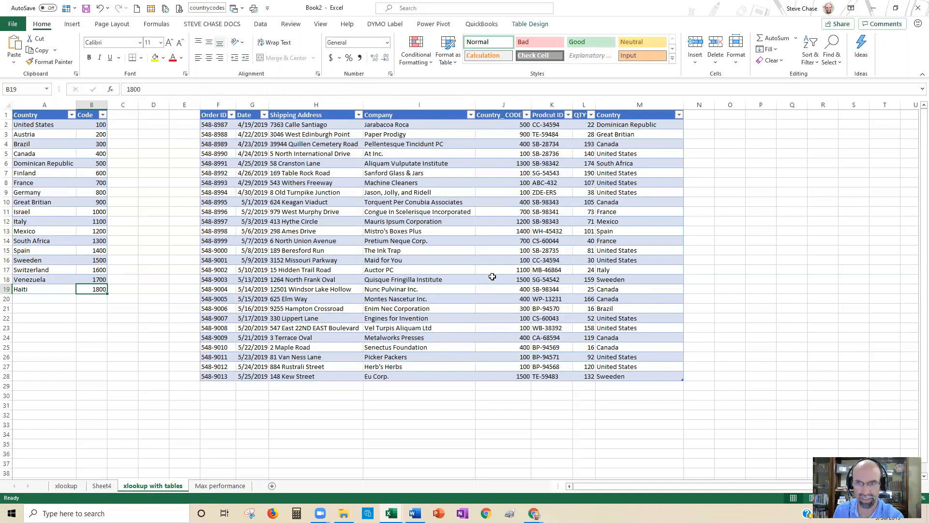
# Step: Change the country code of order 548-9002 in J17 to 1800 and check its looked-up country in M17
pyautogui.click(503, 268)
pyautogui.write('1800')
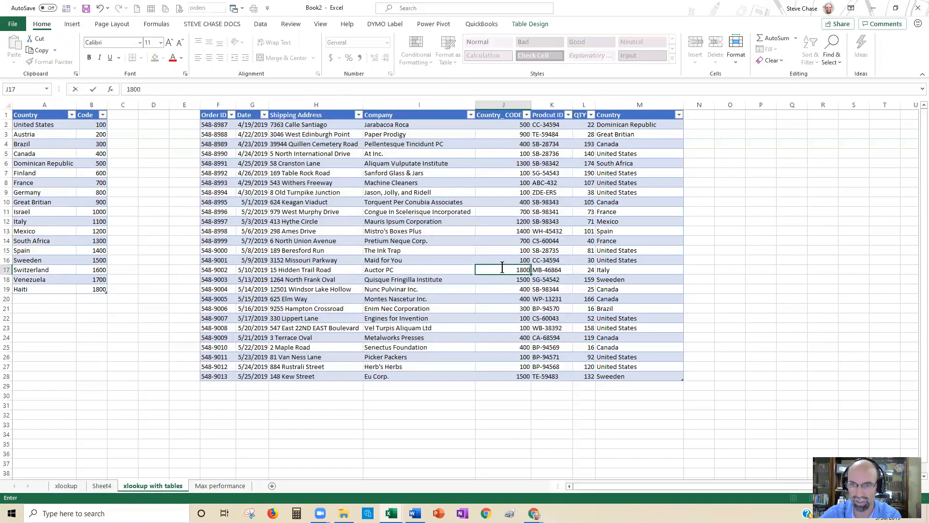
pyautogui.press('Return')
pyautogui.click(600, 270)
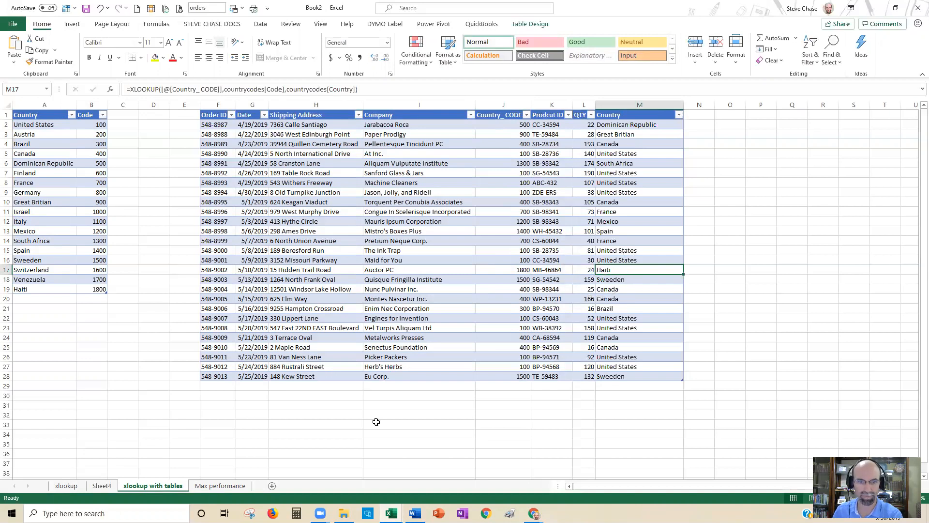
# Step: On the "Max performance" sheet, enter the question "Who has the greatest performance score?" in D19
pyautogui.click(219, 485)
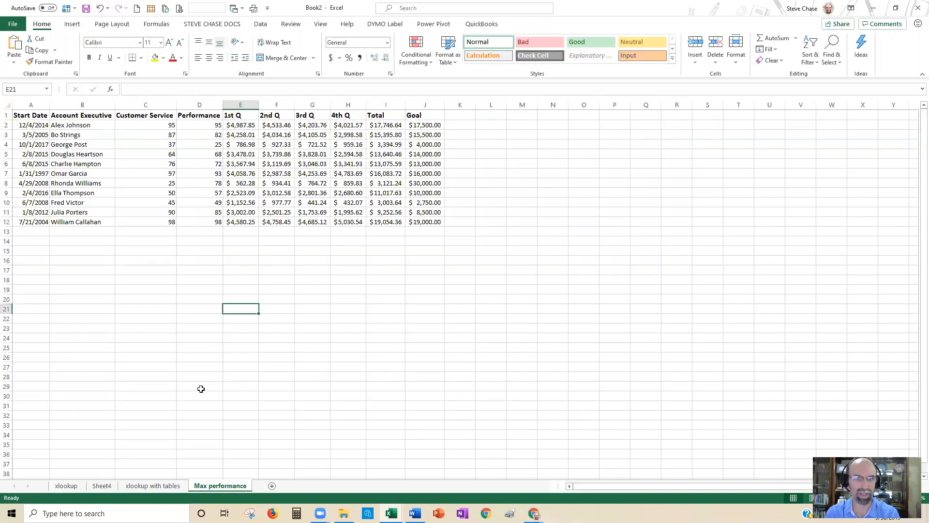
pyautogui.click(192, 287)
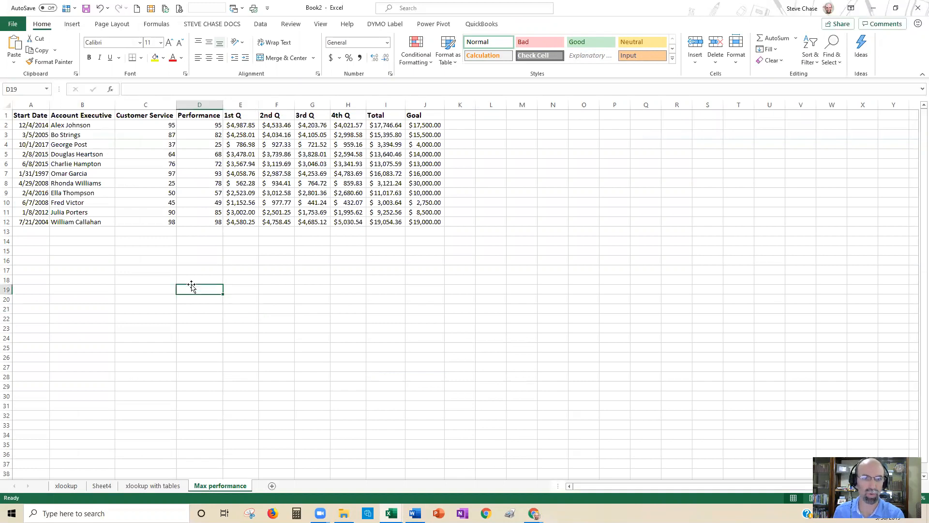
pyautogui.write('Who i')
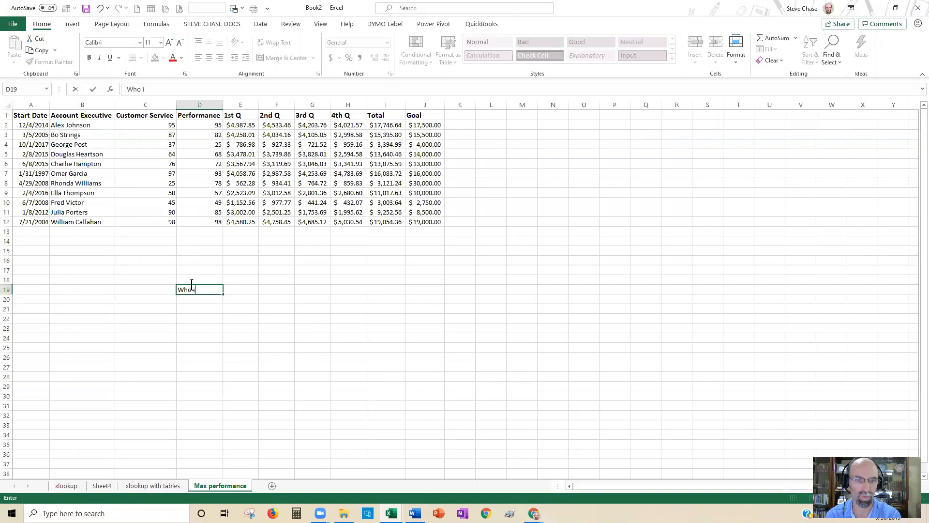
pyautogui.write('s  has the gr')
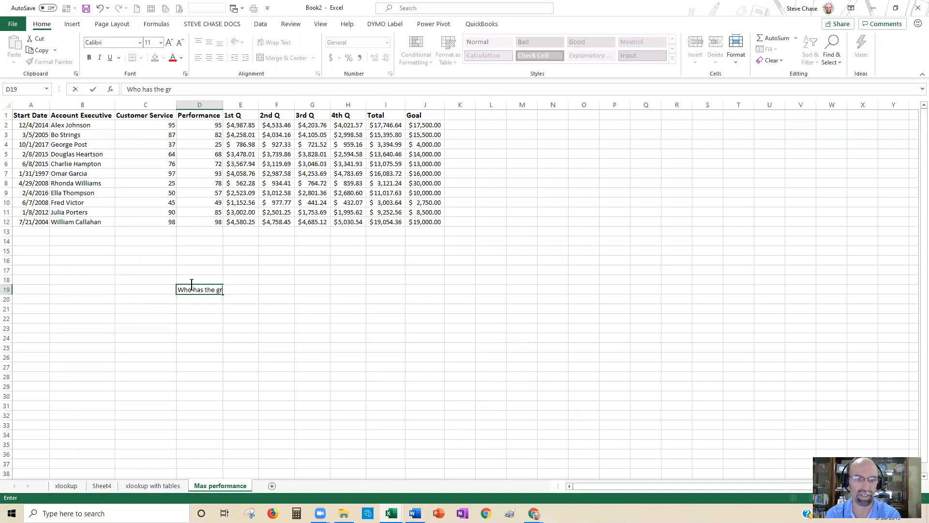
pyautogui.write('eatest performance score?')
pyautogui.press('Return')
pyautogui.press('Return')
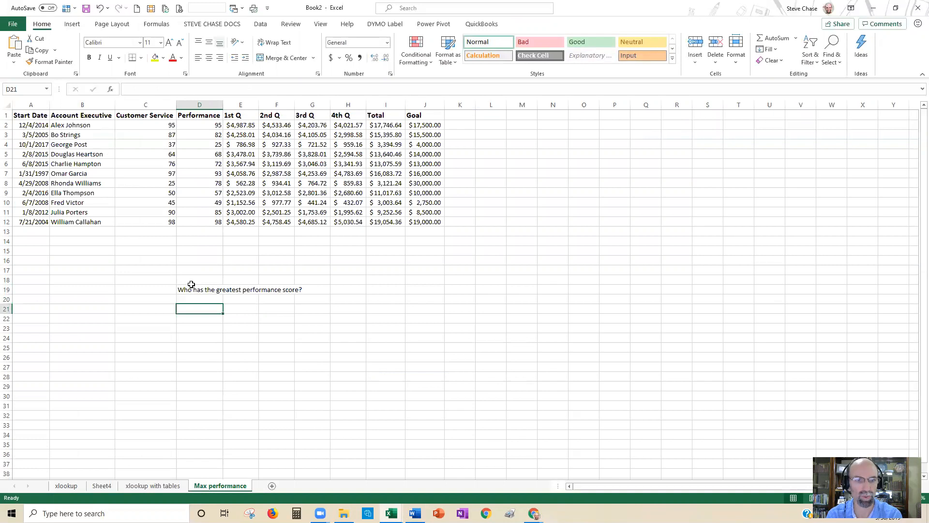
# Step: Calculate the maximum of the Performance scores D2:D12 in D21 and check which account executive it belongs to
pyautogui.write('=max(')
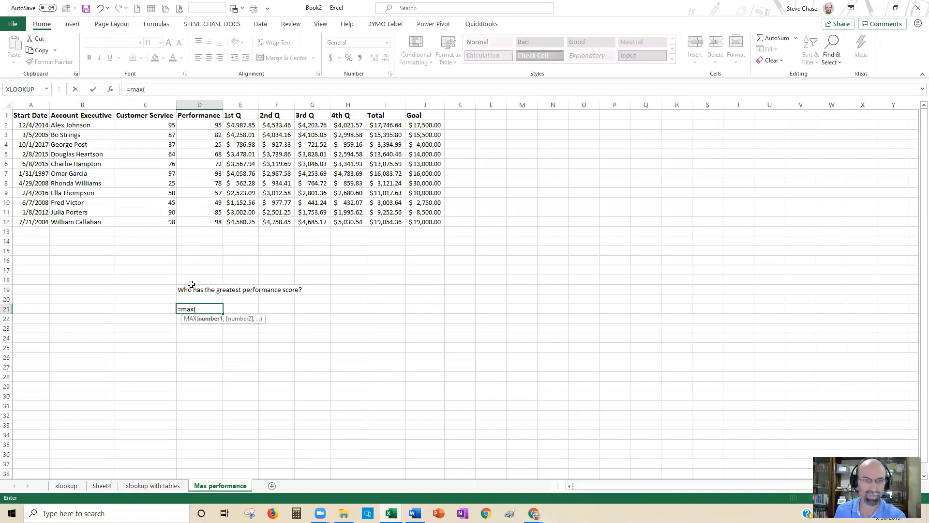
pyautogui.moveTo(204, 125); pyautogui.dragTo(193, 216)
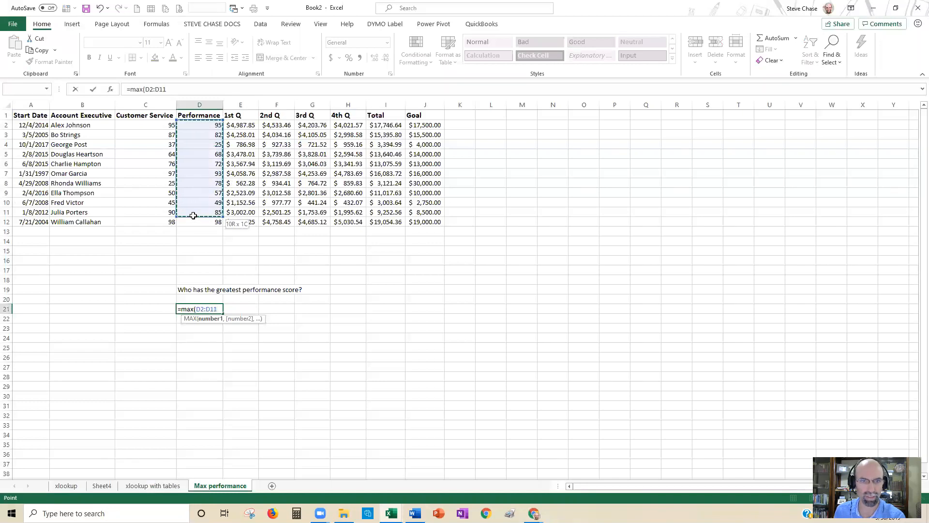
pyautogui.write(')')
pyautogui.press('Return')
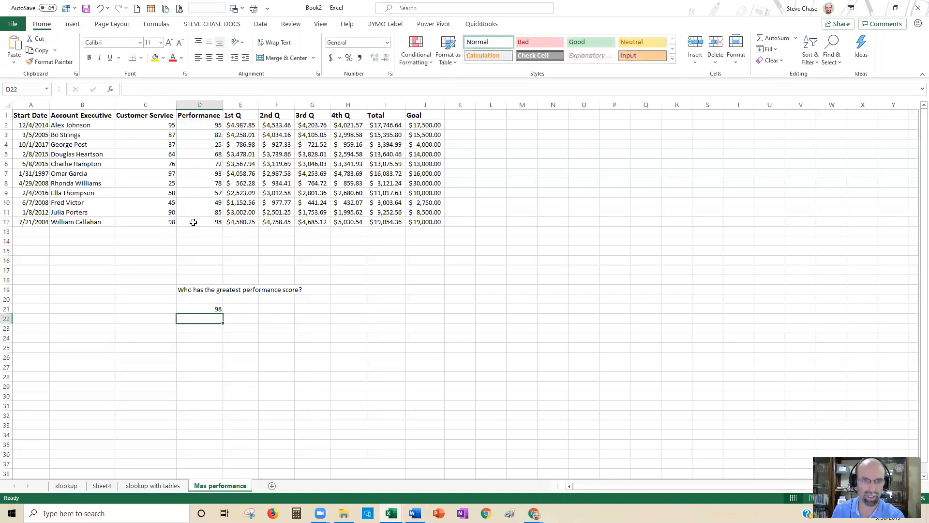
pyautogui.moveTo(198, 124); pyautogui.dragTo(205, 233)
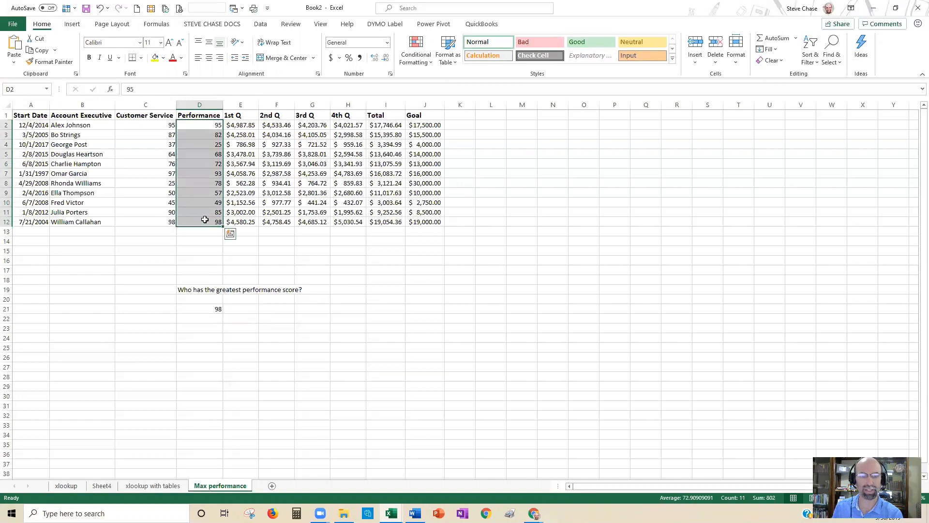
pyautogui.click(68, 220)
pyautogui.moveTo(198, 125); pyautogui.dragTo(73, 220)
pyautogui.click(72, 220)
# Step: In E21, look up the maximum of D2:D12 within D2:D12 using XLOOKUP with nested MAX, returning the account executive from B2:B12
pyautogui.click(250, 307)
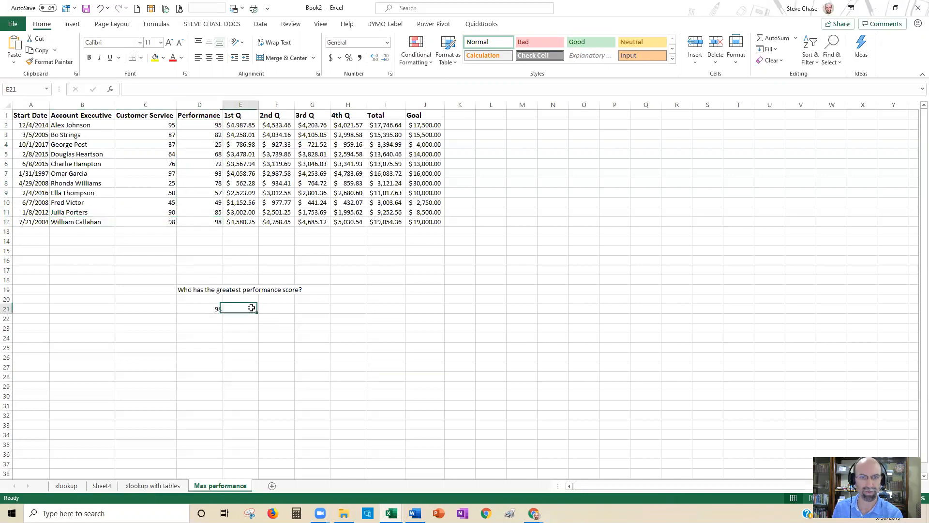
pyautogui.write('=xl')
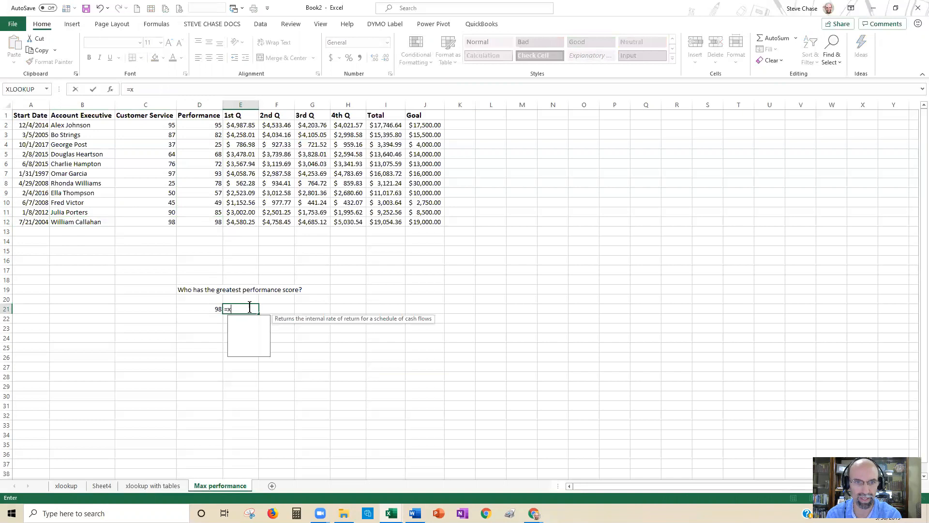
pyautogui.press('Tab')
pyautogui.write('max(')
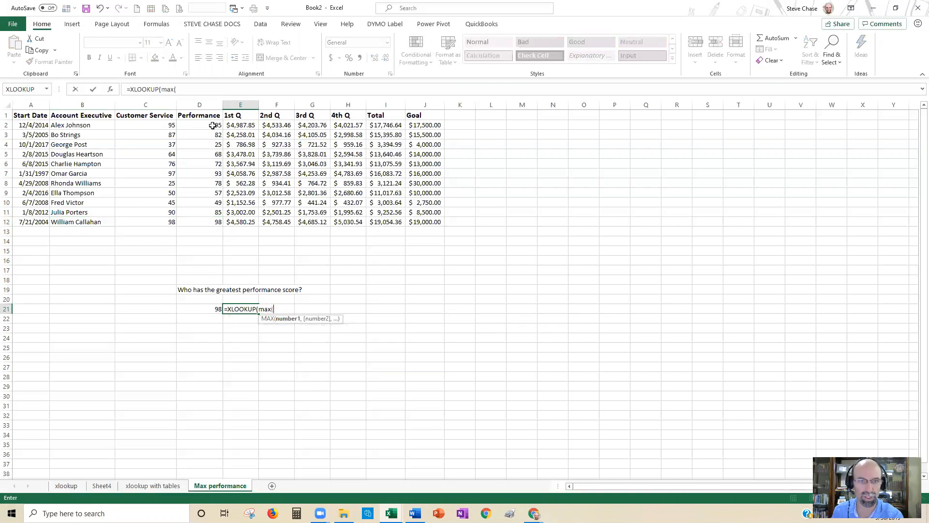
pyautogui.moveTo(213, 125); pyautogui.dragTo(200, 222)
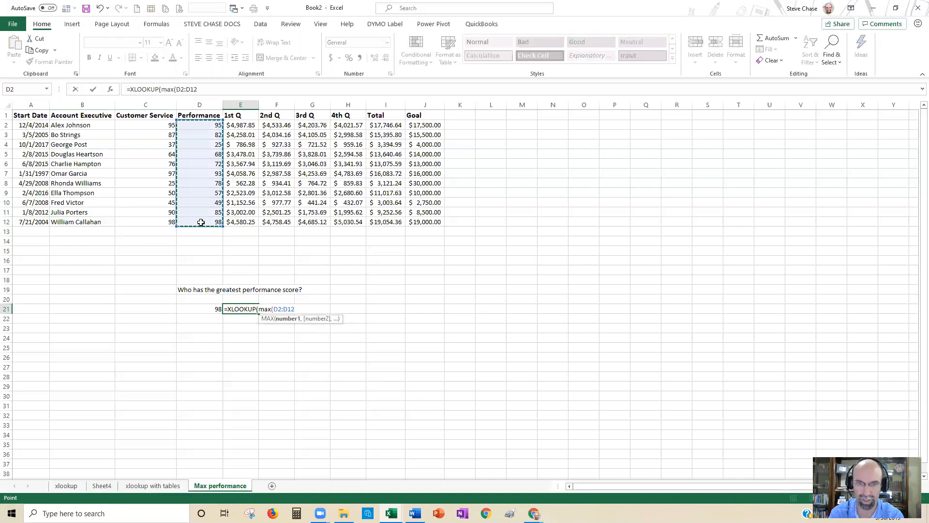
pyautogui.write('),')
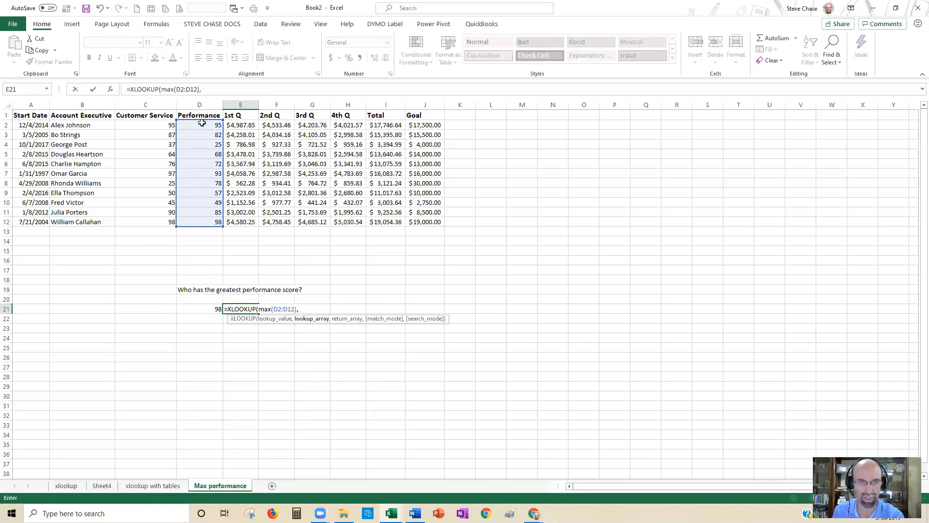
pyautogui.moveTo(201, 123); pyautogui.dragTo(203, 219)
pyautogui.write(',')
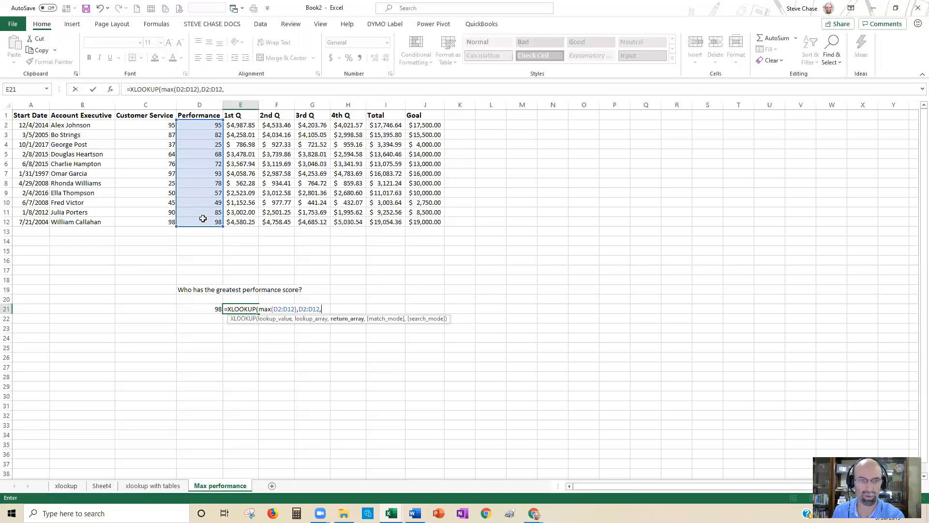
pyautogui.moveTo(74, 125); pyautogui.dragTo(84, 221)
pyautogui.write(')')
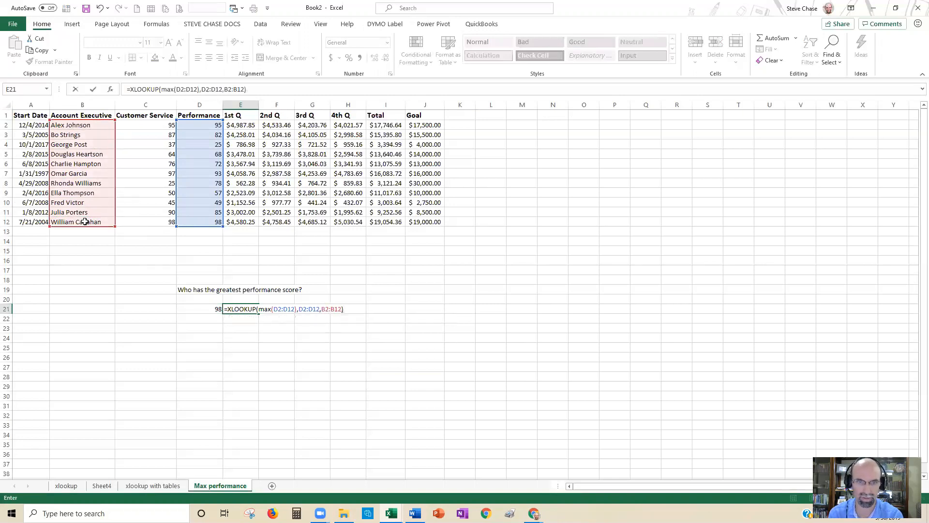
pyautogui.hotkey('ctrl', 'Return')
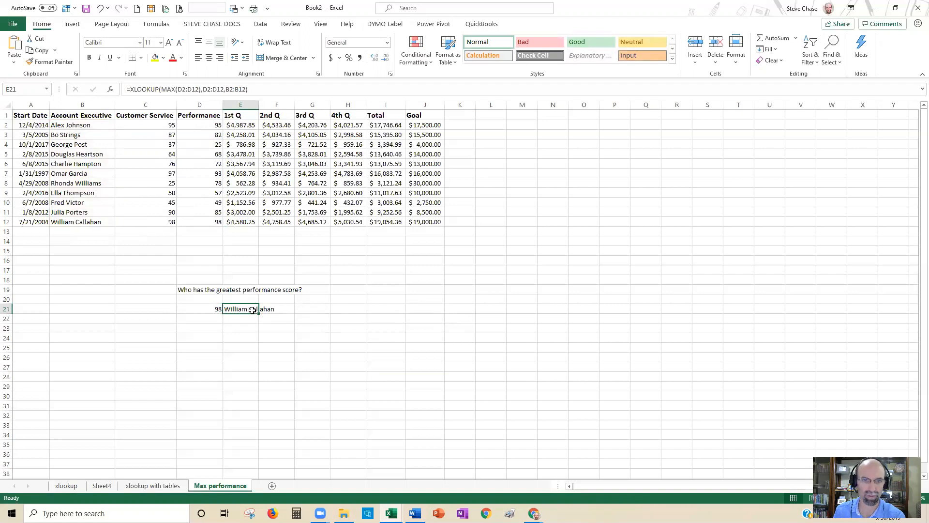
# Step: Change the Performance score in D7 to 99.5 and check the looked-up top performer in E21
pyautogui.click(194, 174)
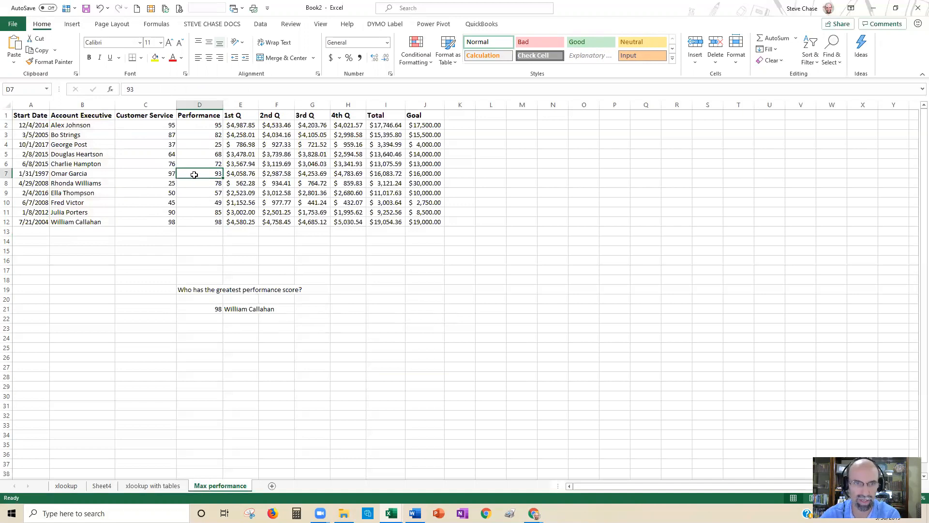
pyautogui.write('99.5')
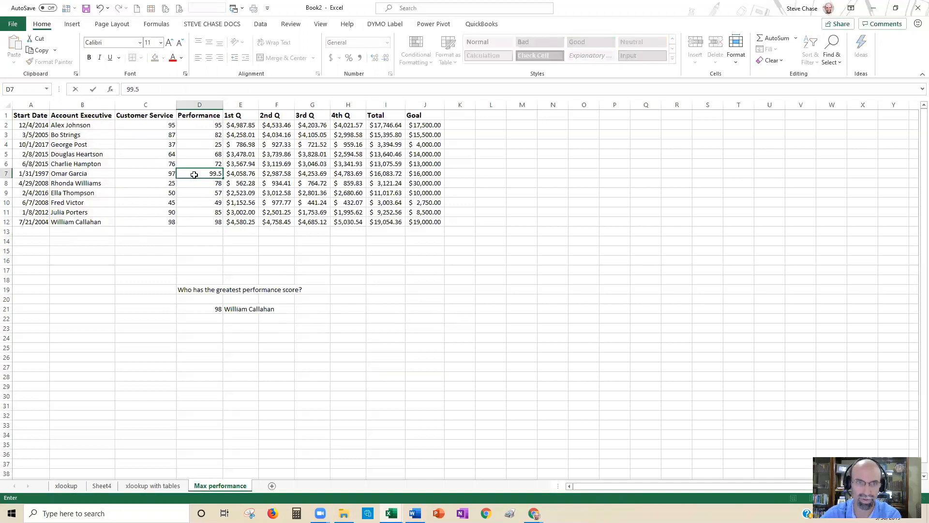
pyautogui.press('Return')
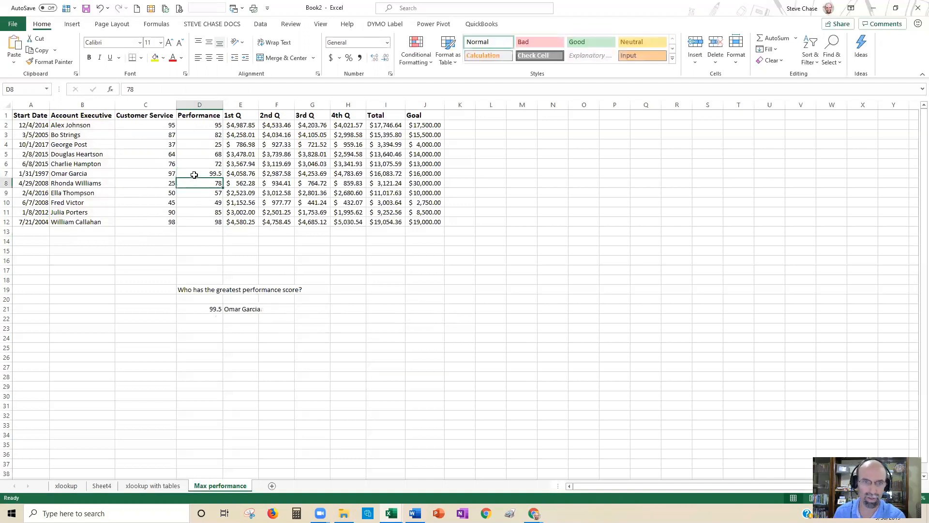
pyautogui.click(242, 310)
pyautogui.click(203, 126)
pyautogui.click(199, 171)
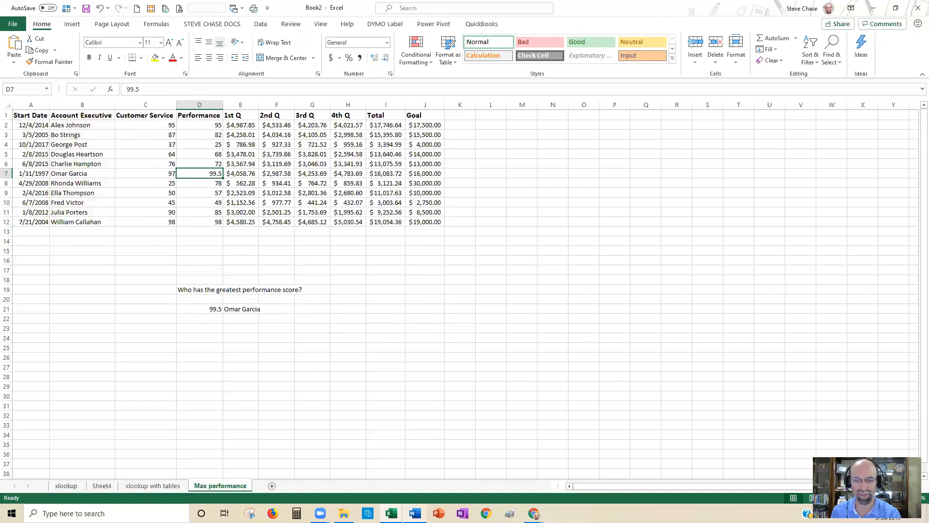
# Step: Switch to the Word document Xlookup.docx and paste the copied Sequentia Solutions logo and contact details below the bulleted arguments list
pyautogui.moveTo(414, 512)
pyautogui.click(421, 486)
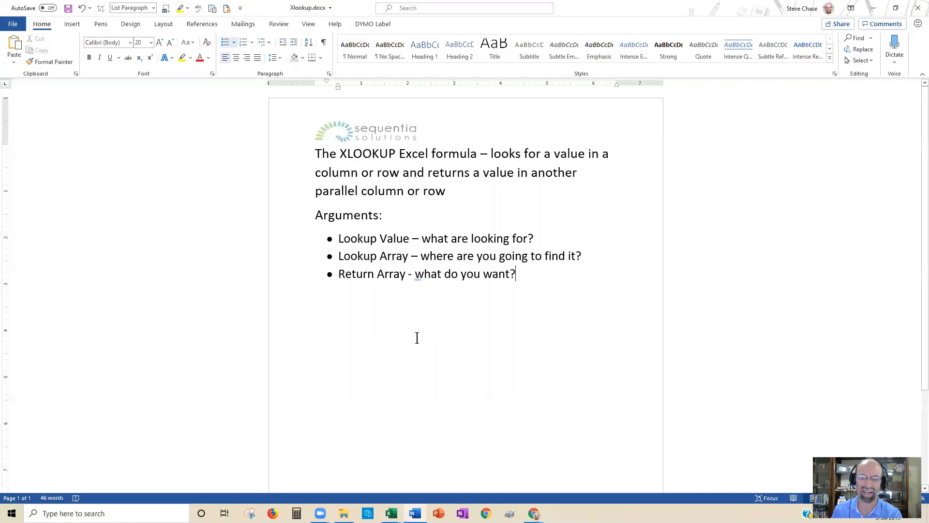
pyautogui.press('Return')
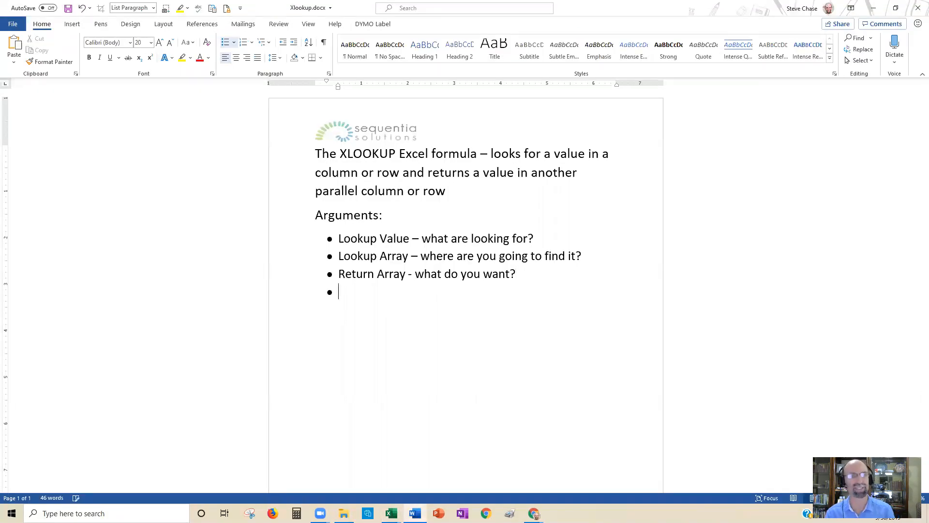
pyautogui.press('Return')
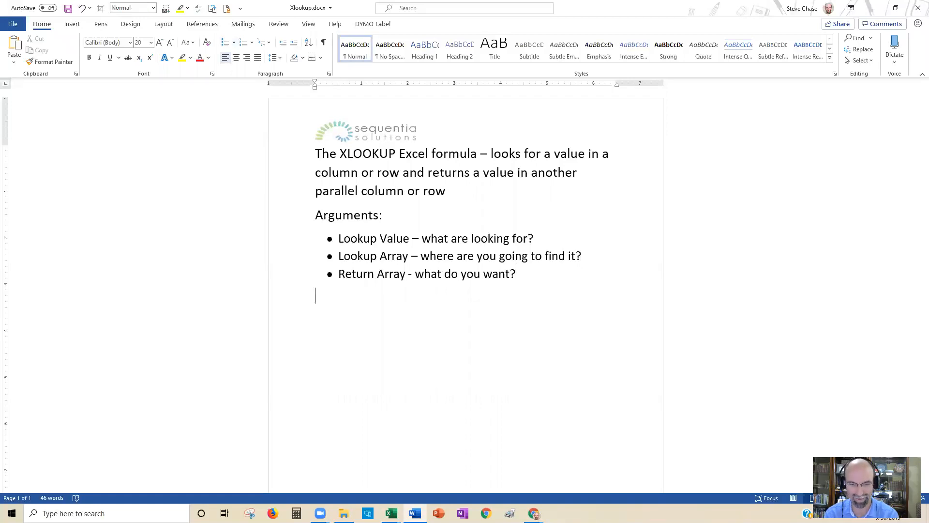
pyautogui.hotkey('ctrl', 'v')
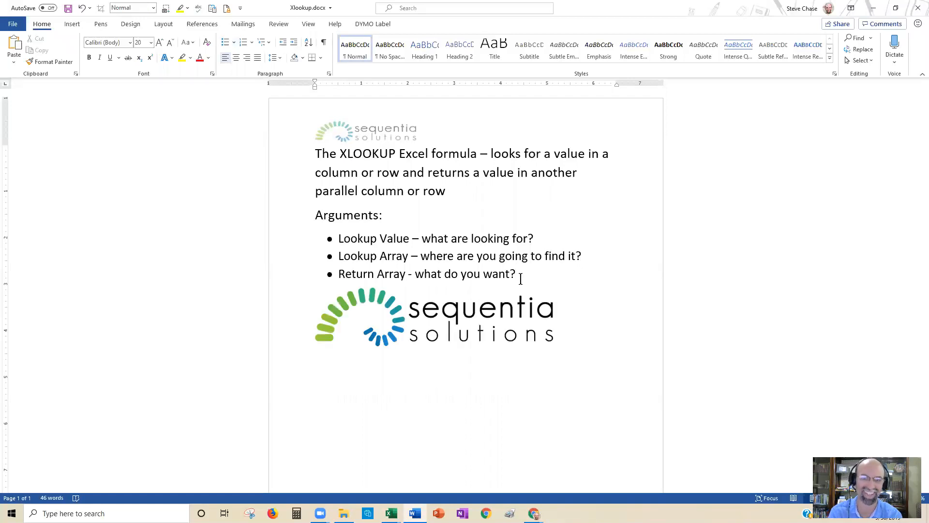
pyautogui.scroll(3, 335, 344)
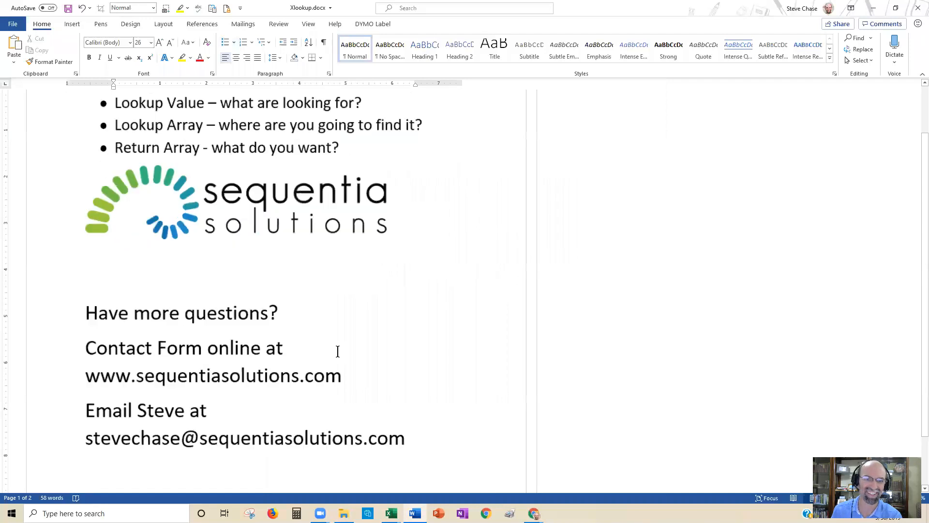
pyautogui.scroll(-2, 379, 332)
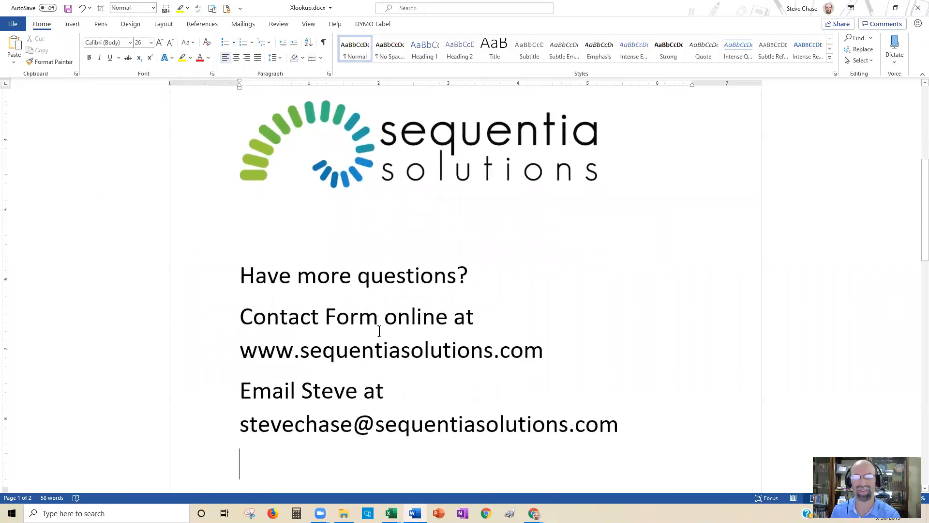